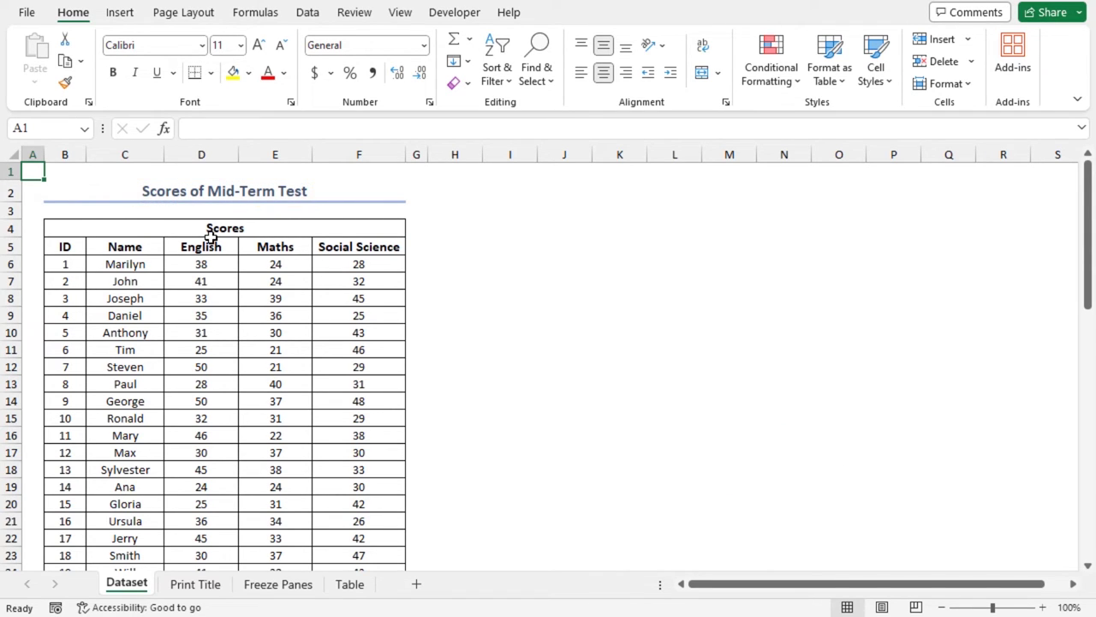
Highlight the two Scores header rows 4 and 5, ending on the merged cell B4.
left_click(94, 228)
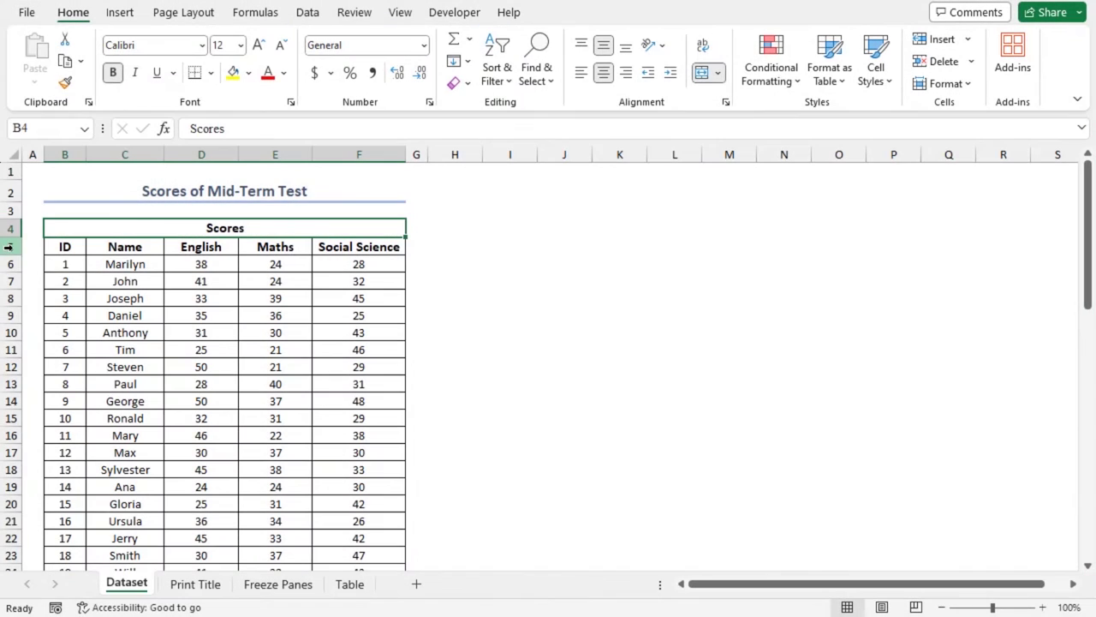
left_click(8, 246)
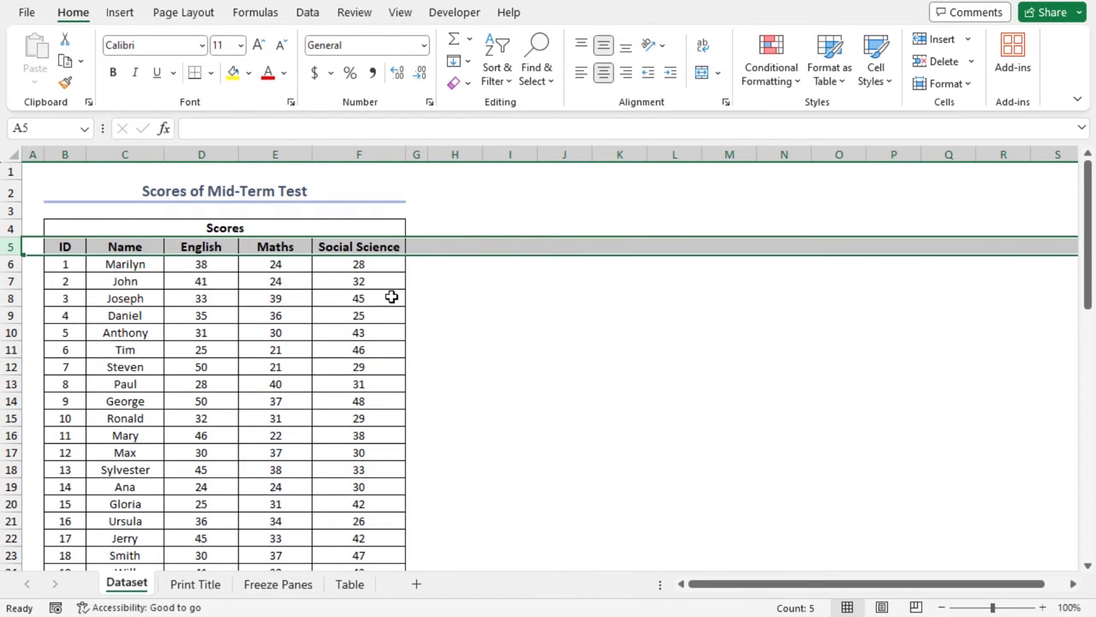
left_click(452, 285)
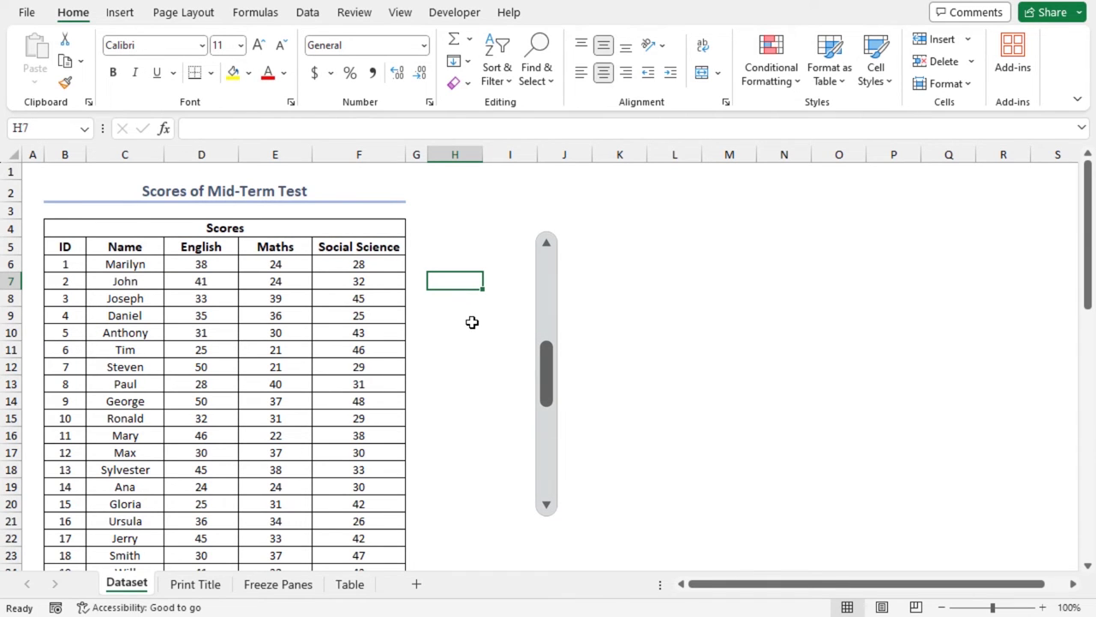
scroll(470, 320, "down", 4)
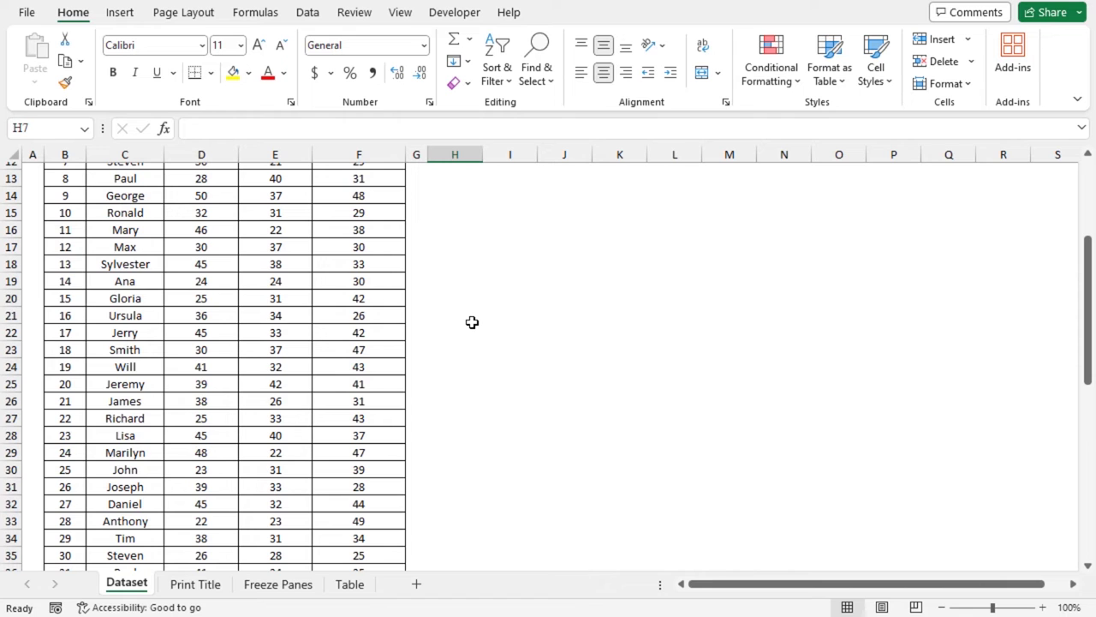
scroll(372, 355, "up", 4)
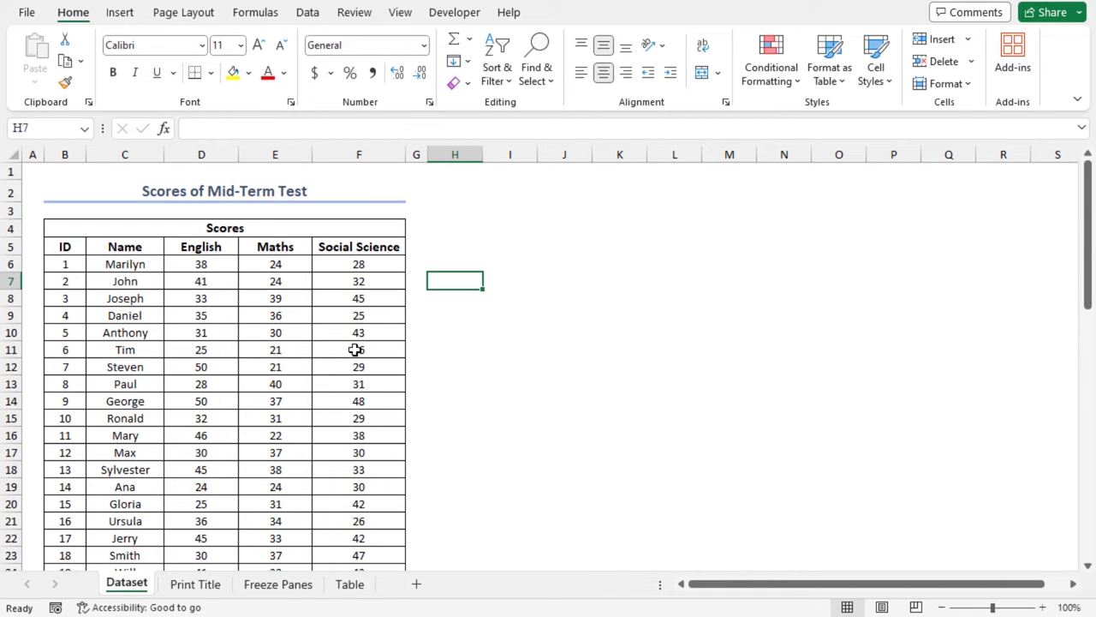
left_click(8, 229)
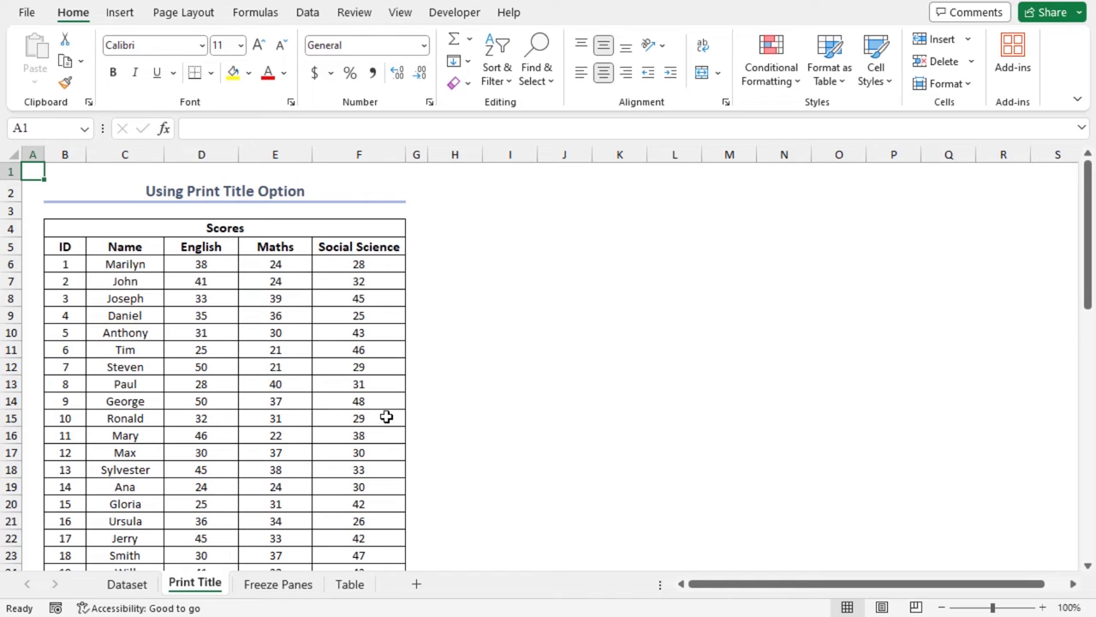
left_click(130, 230)
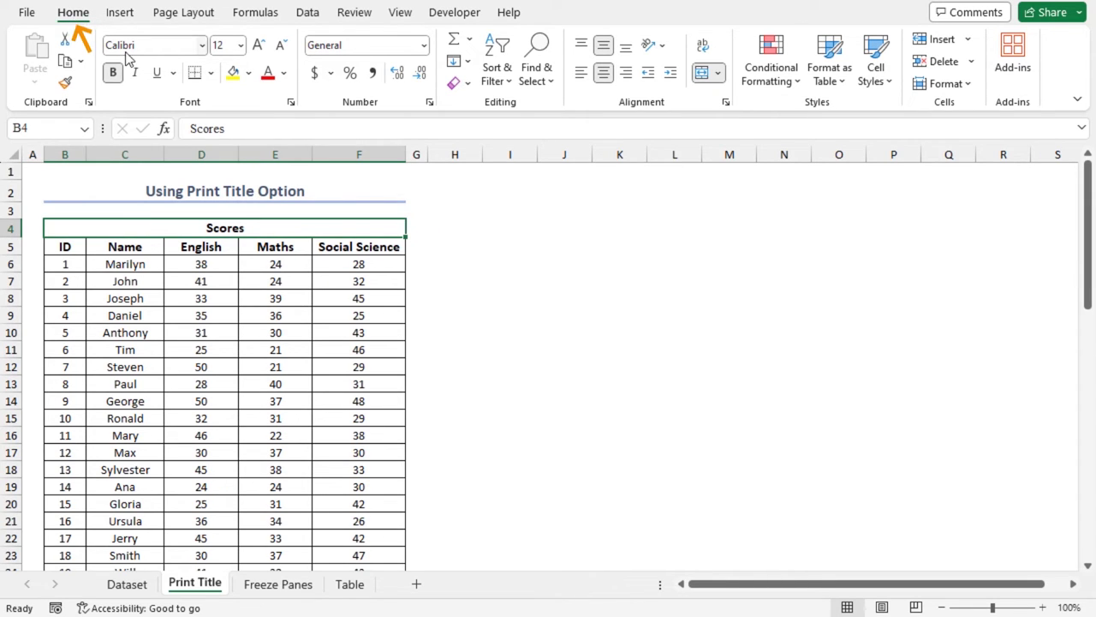
Shade the Scores cell B4 and headings B5:F5 with Orange, Accent 2, Lighter 80% fill.
left_click(249, 75)
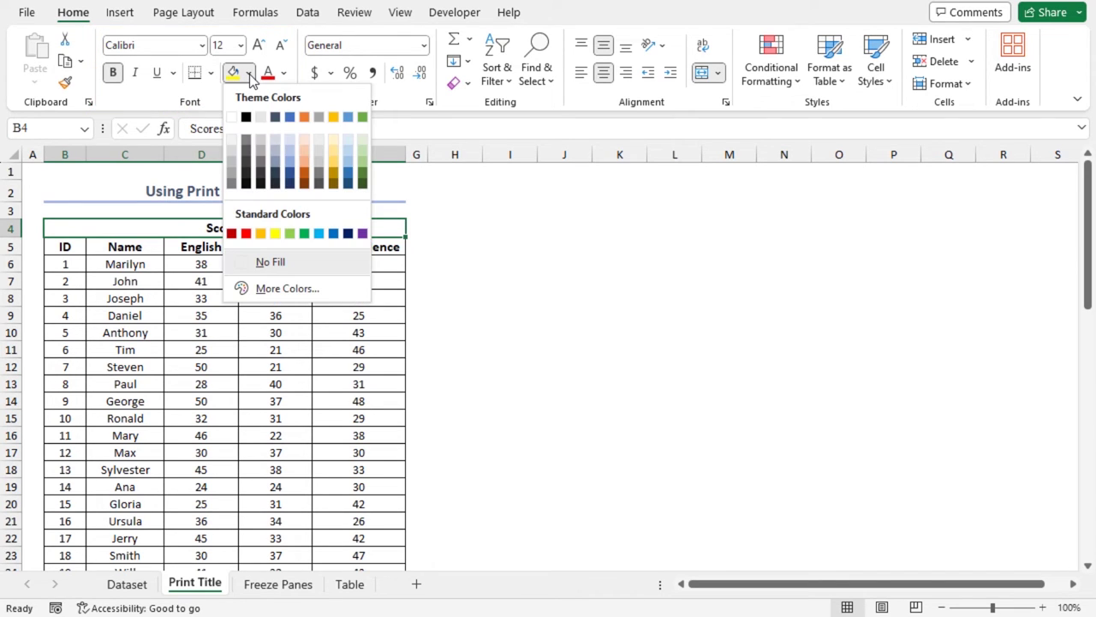
left_click(304, 140)
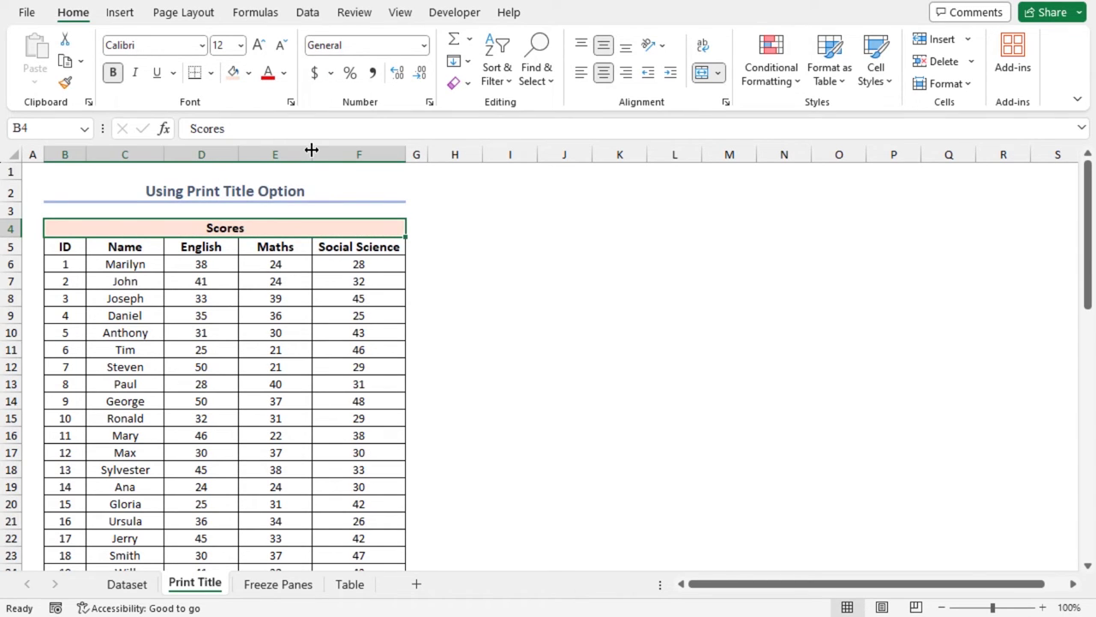
left_click_drag(71, 250, 330, 248)
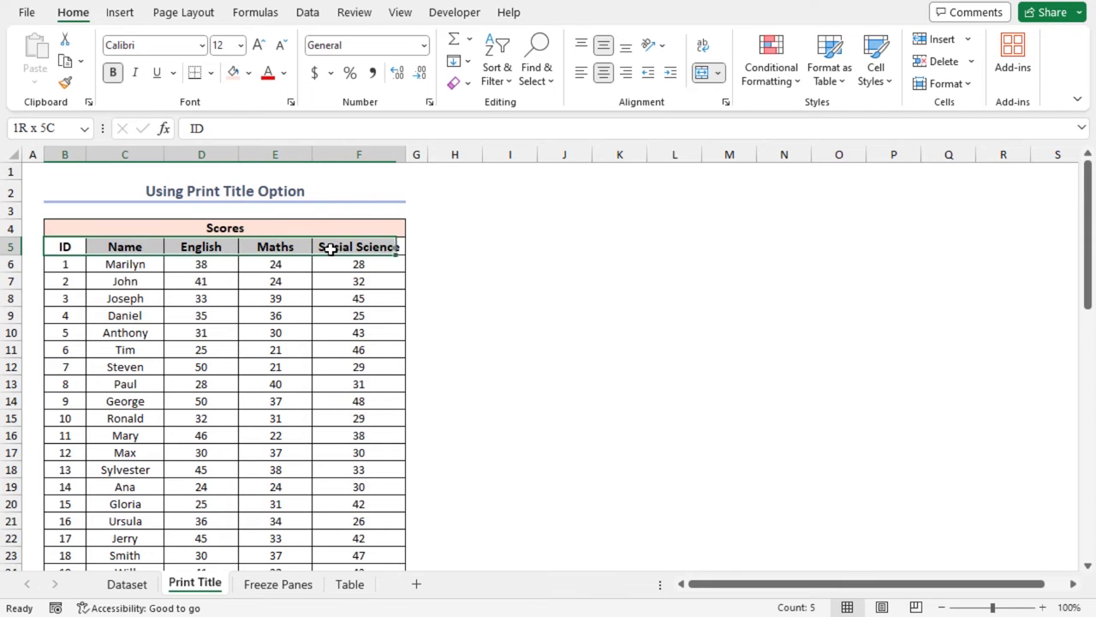
left_click(233, 74)
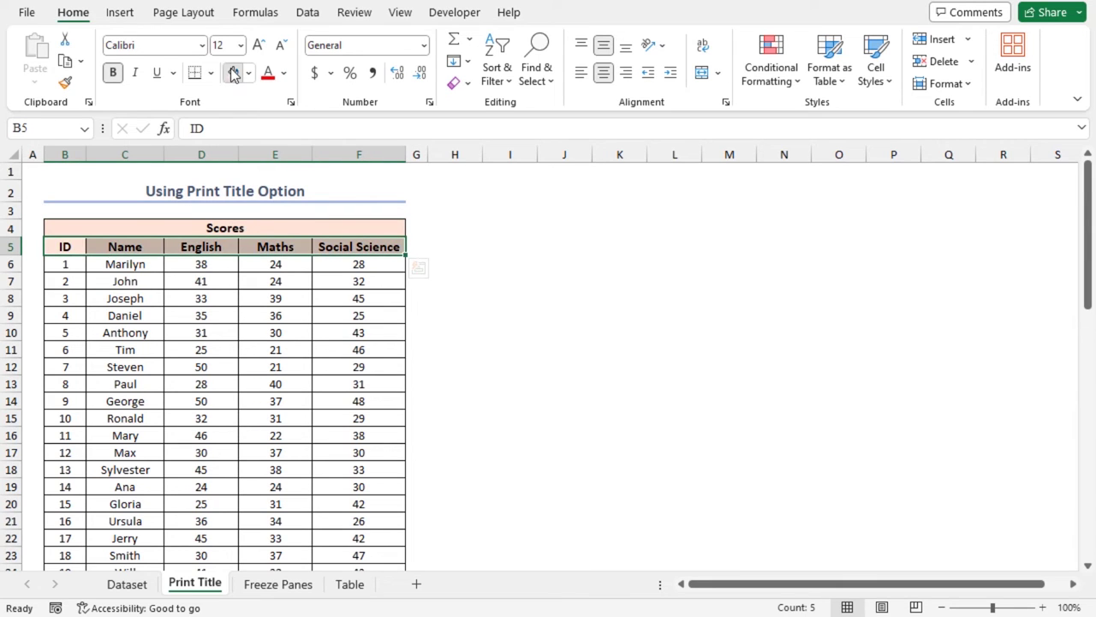
left_click(466, 347)
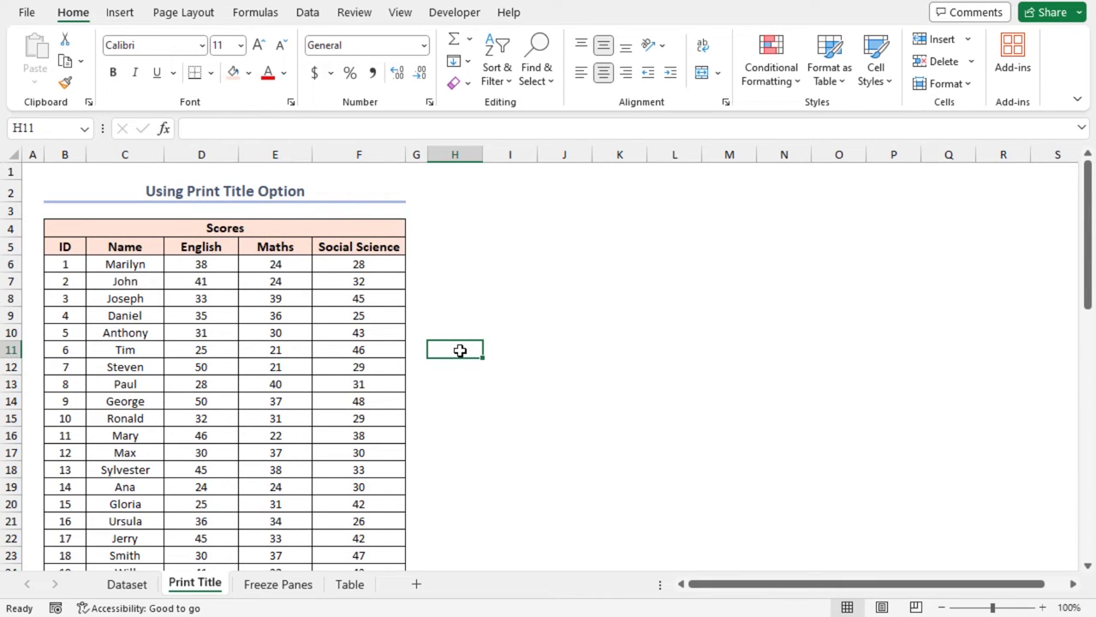
left_click(180, 14)
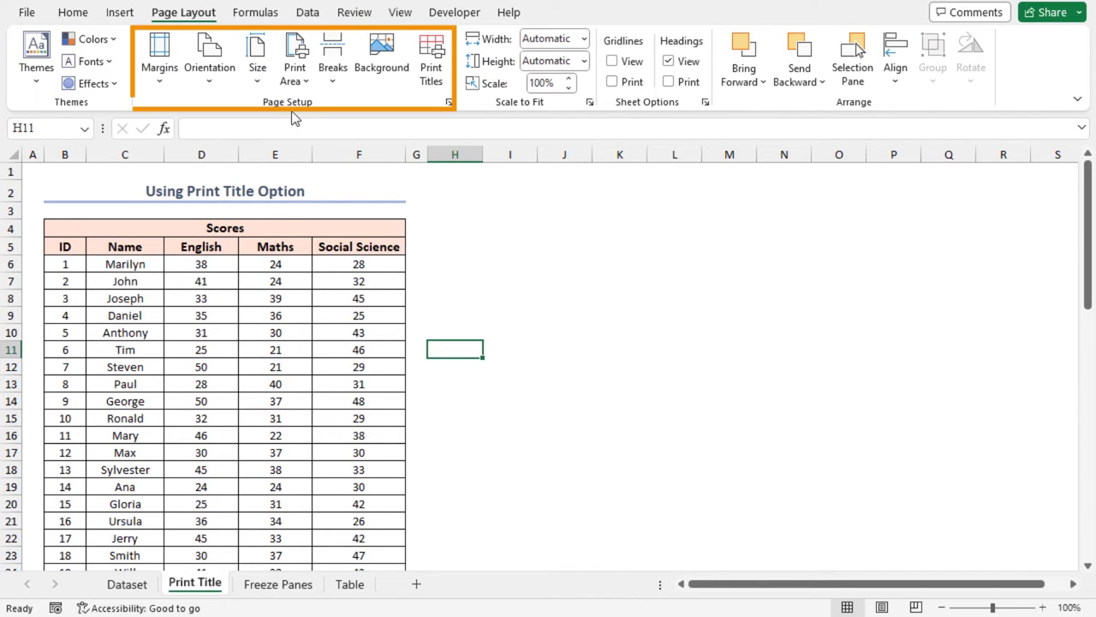
Set Print Titles rows $4:$5 to repeat at top and check the 2-page print preview.
left_click(432, 71)
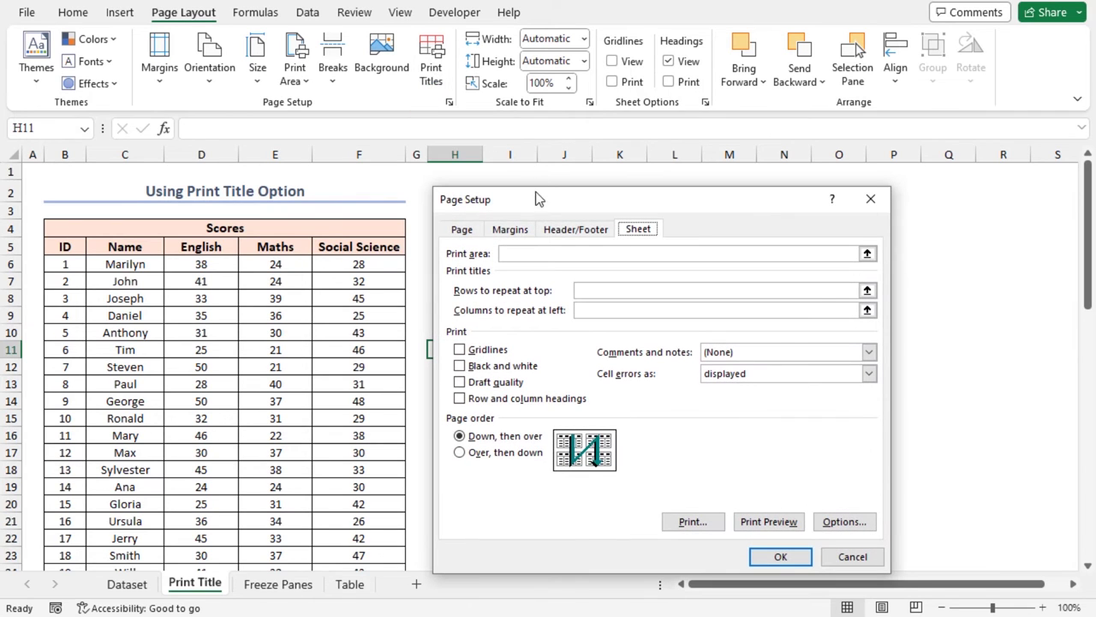
left_click_drag(535, 200, 537, 193)
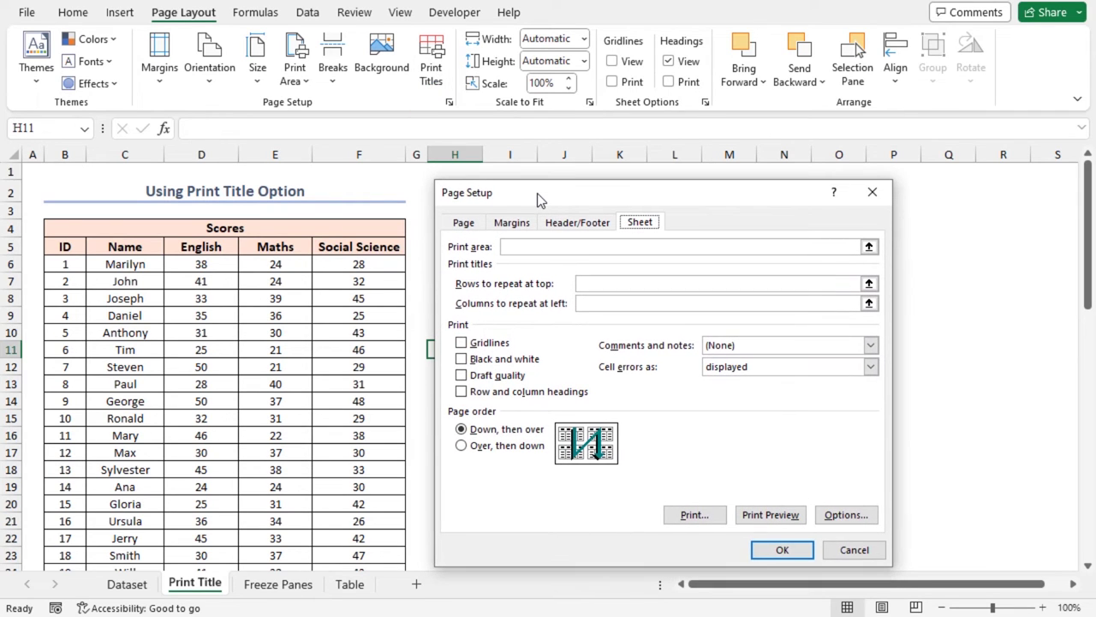
left_click(869, 284)
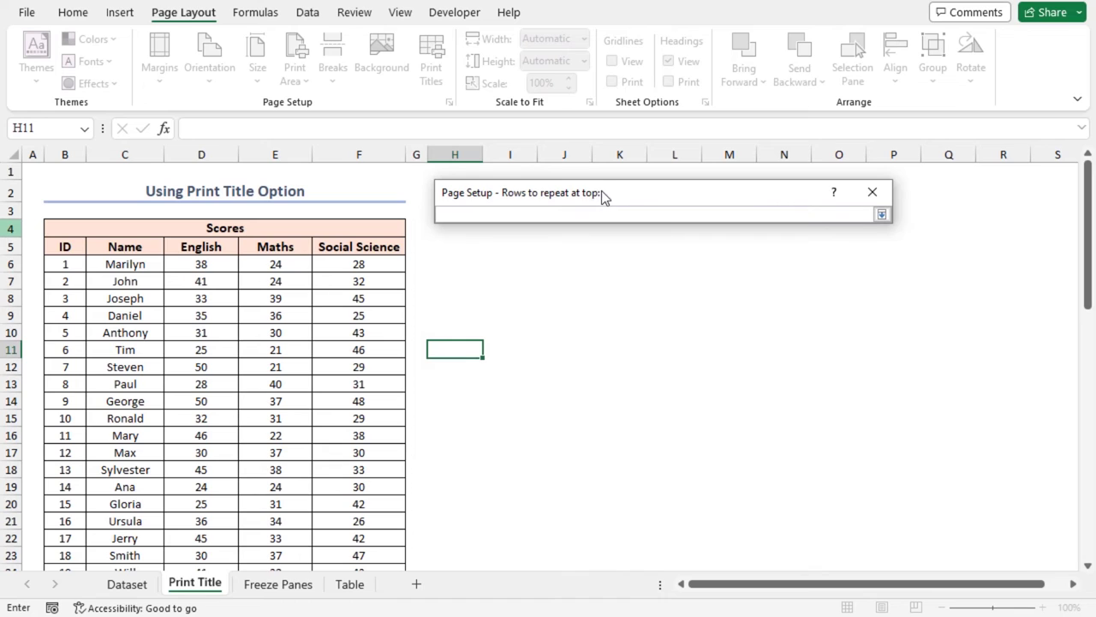
left_click_drag(602, 195, 601, 214)
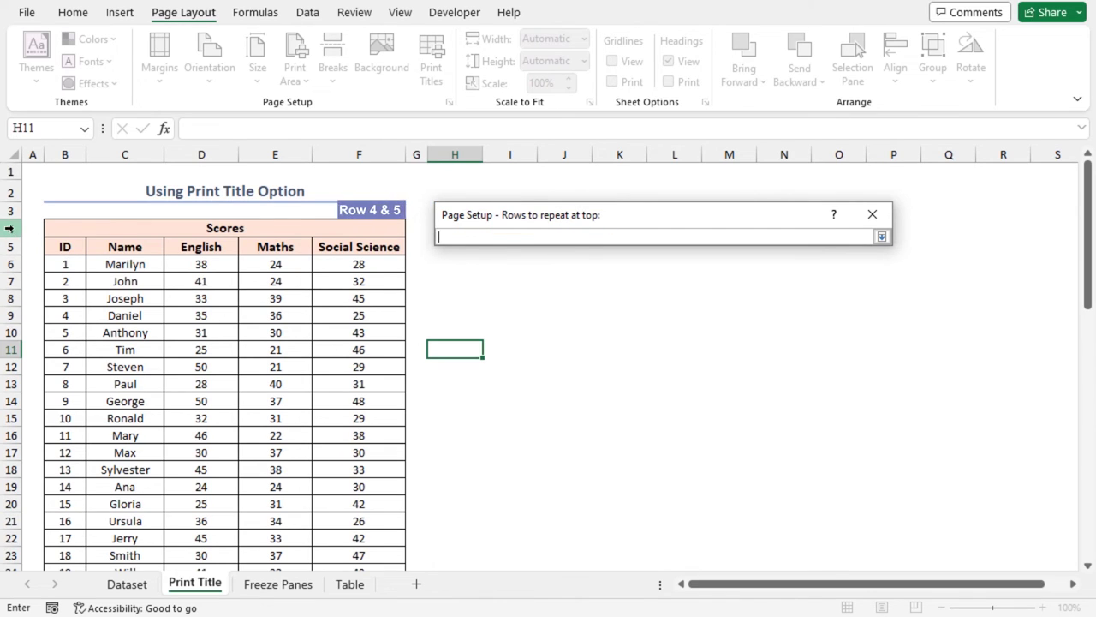
left_click_drag(13, 229, 13, 246)
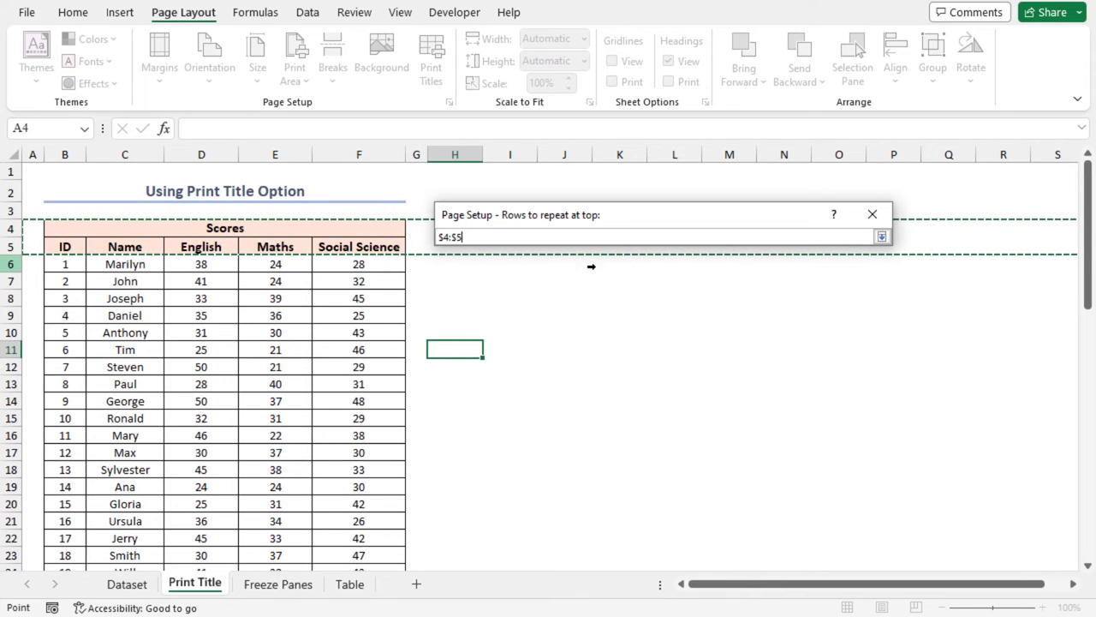
left_click(881, 237)
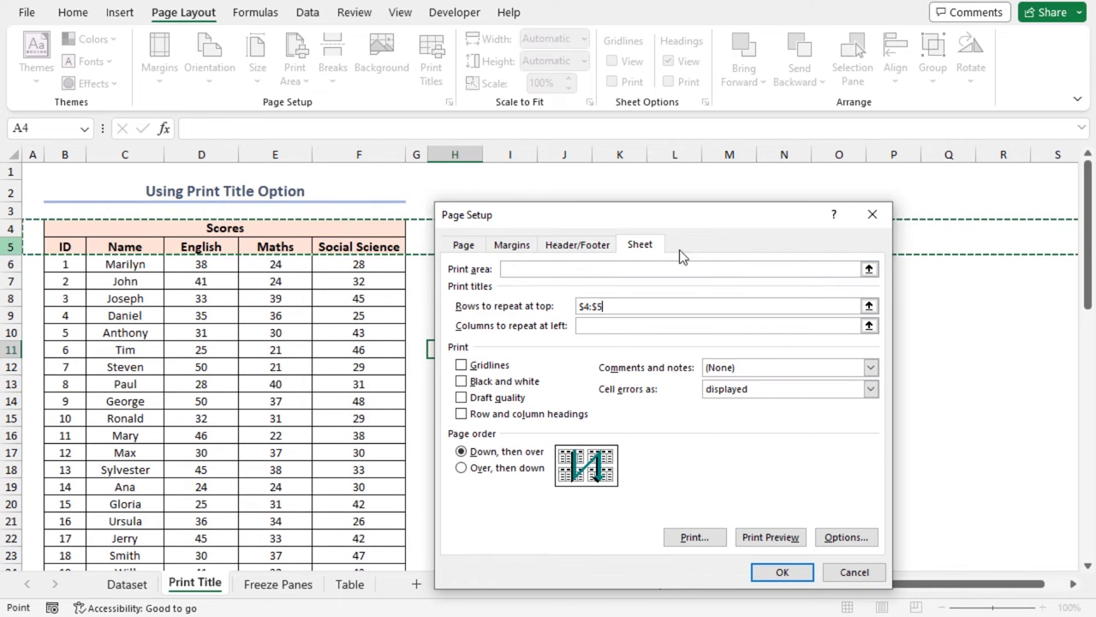
left_click_drag(645, 217, 649, 187)
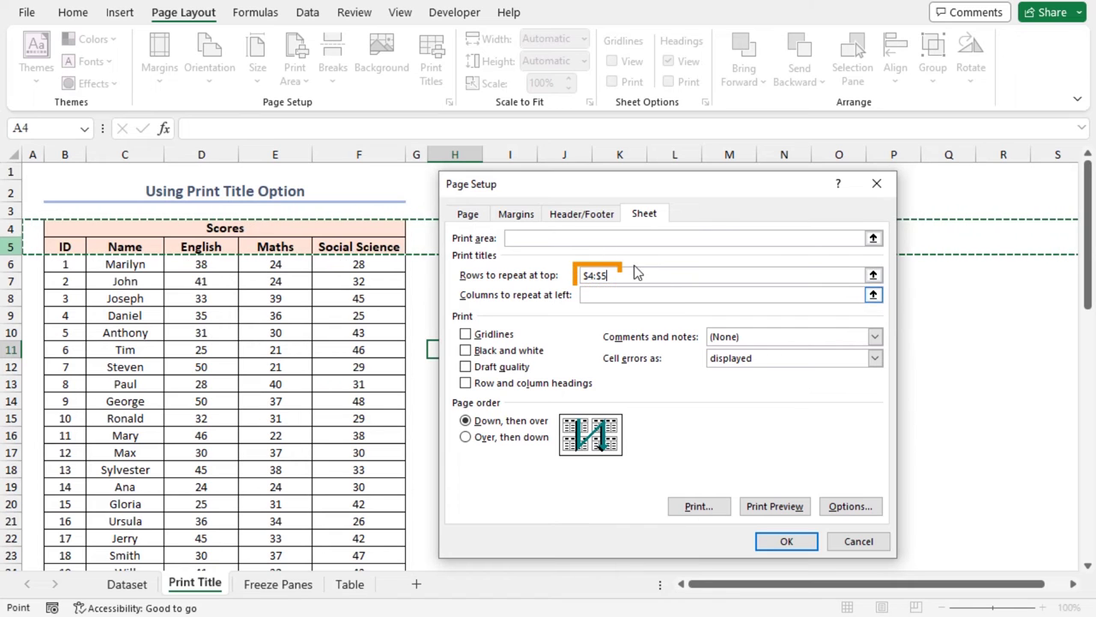
left_click(698, 507)
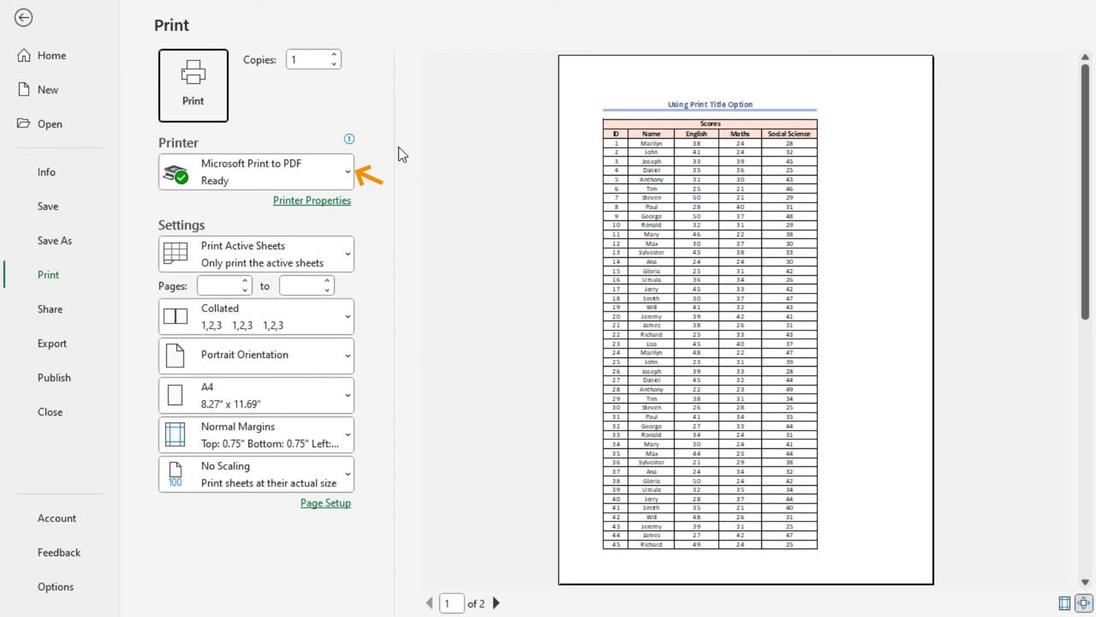
Print the sheet with Microsoft Print to PDF as 'Double Row Header' on the Desktop.
left_click(348, 176)
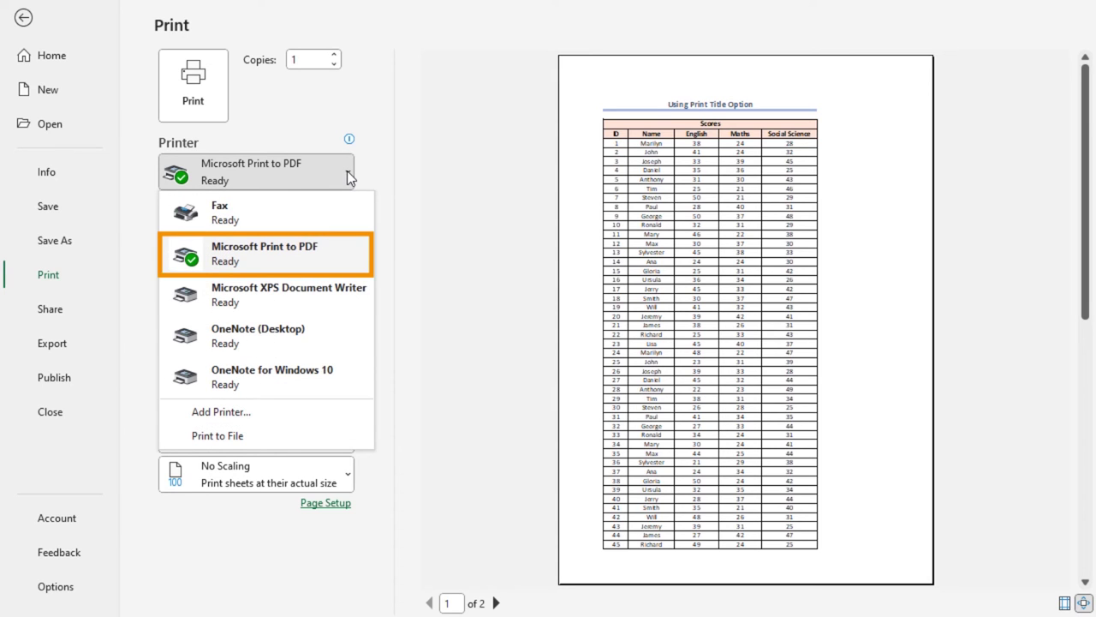
left_click(304, 252)
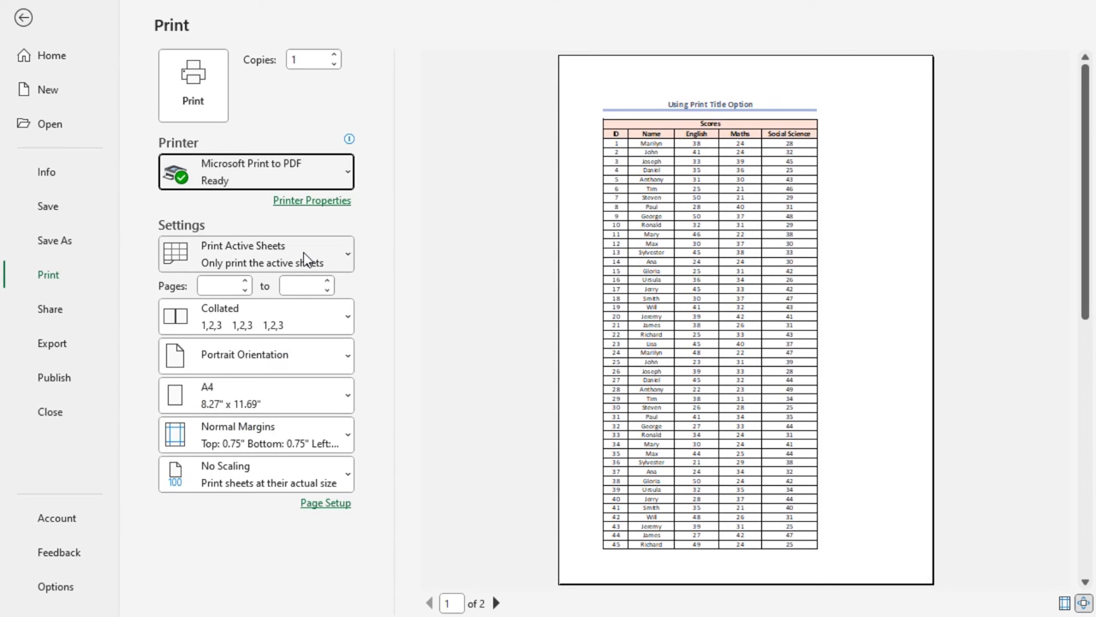
left_click(206, 104)
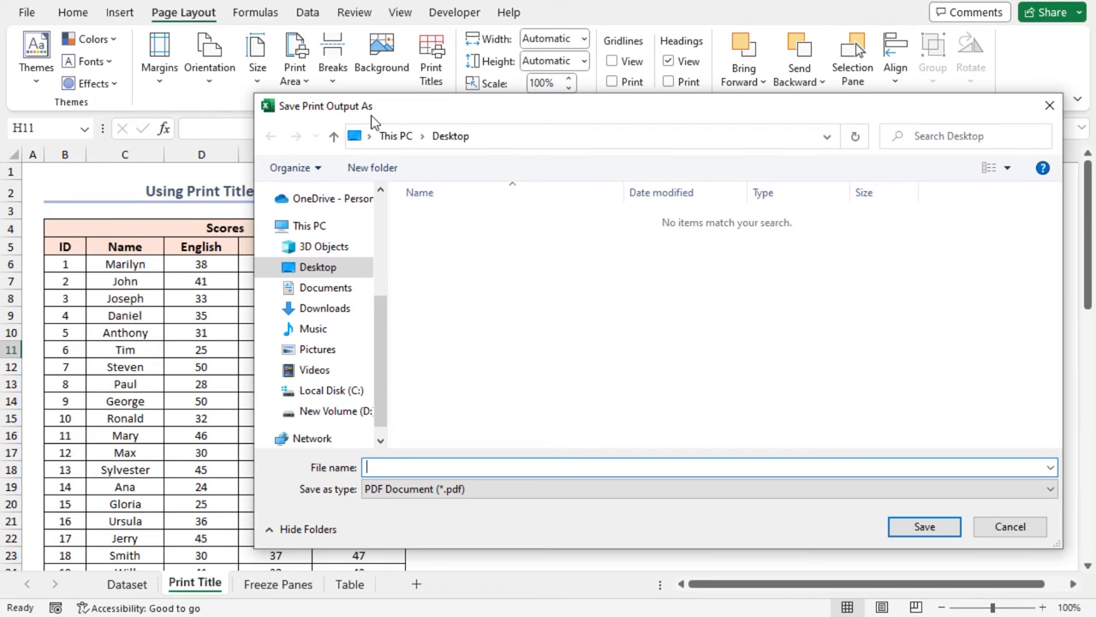
left_click(317, 269)
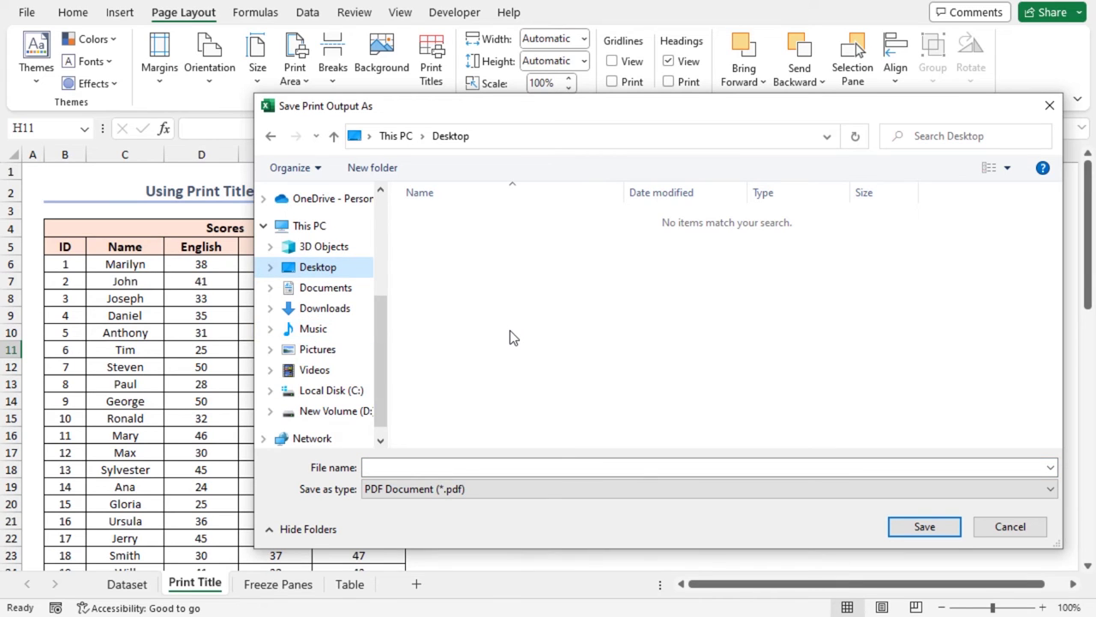
left_click(440, 468)
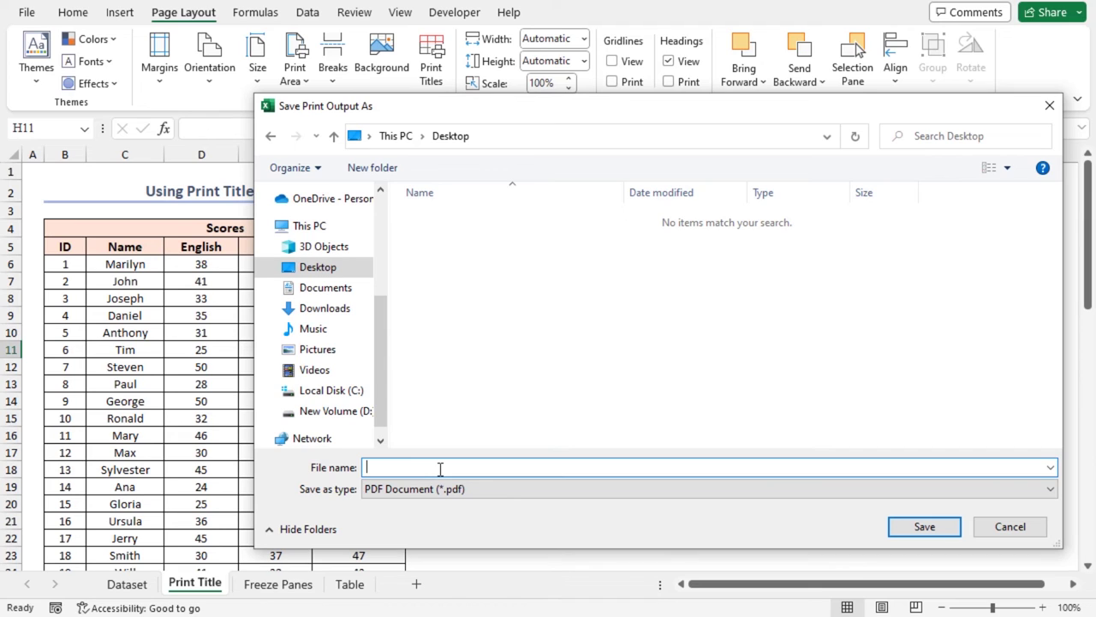
type("Double Row Header")
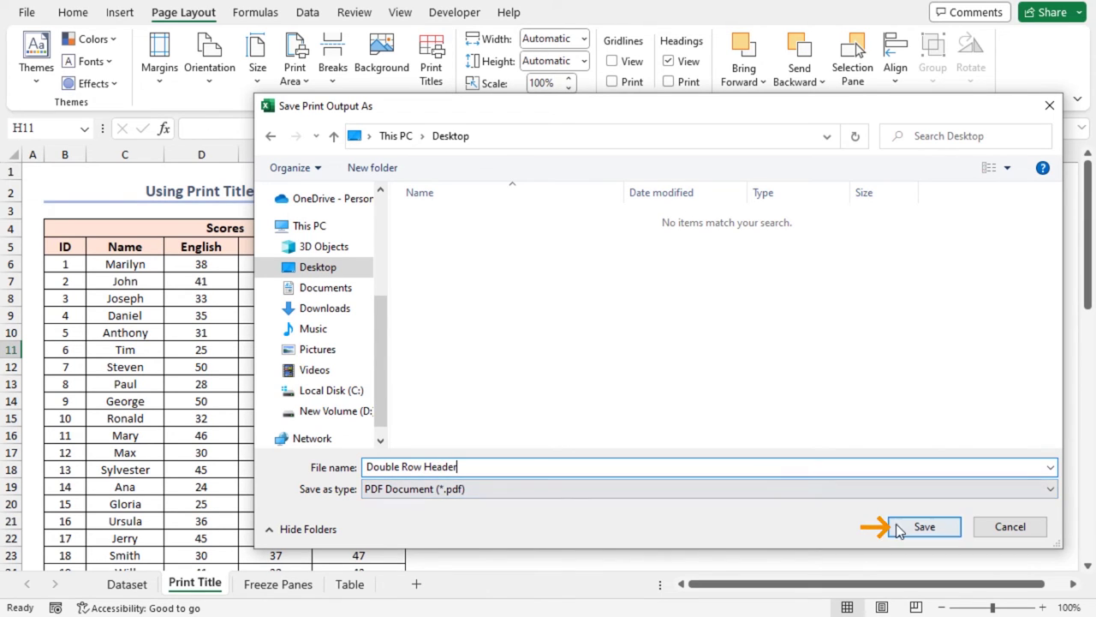
left_click(925, 527)
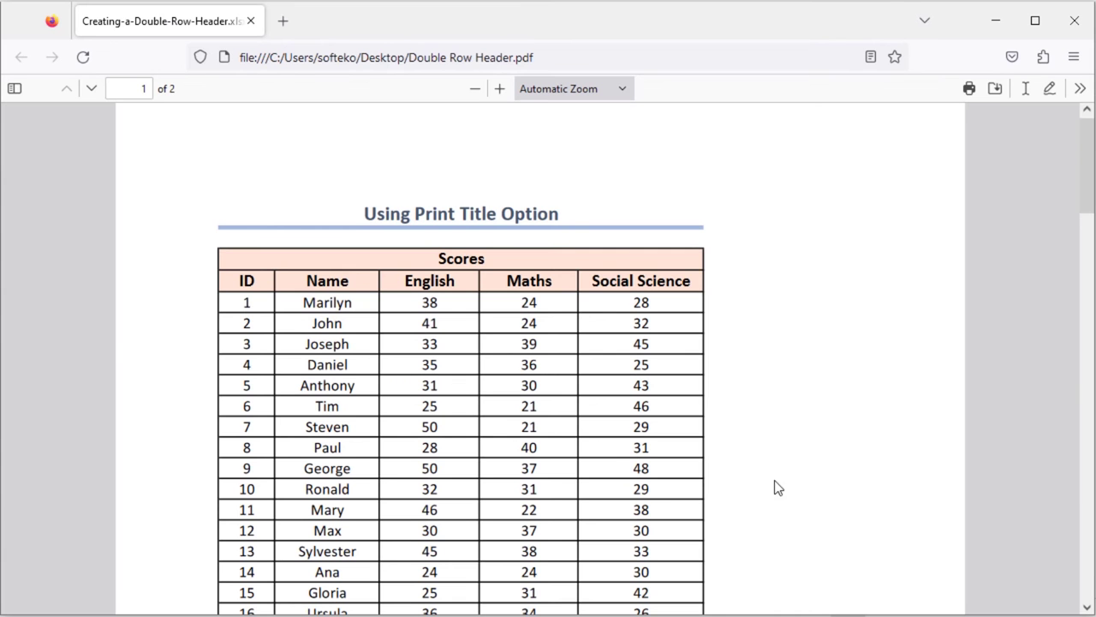
Scroll the Double Row Header PDF to page 2 to check the repeated Scores header.
scroll(408, 440, "down", 15)
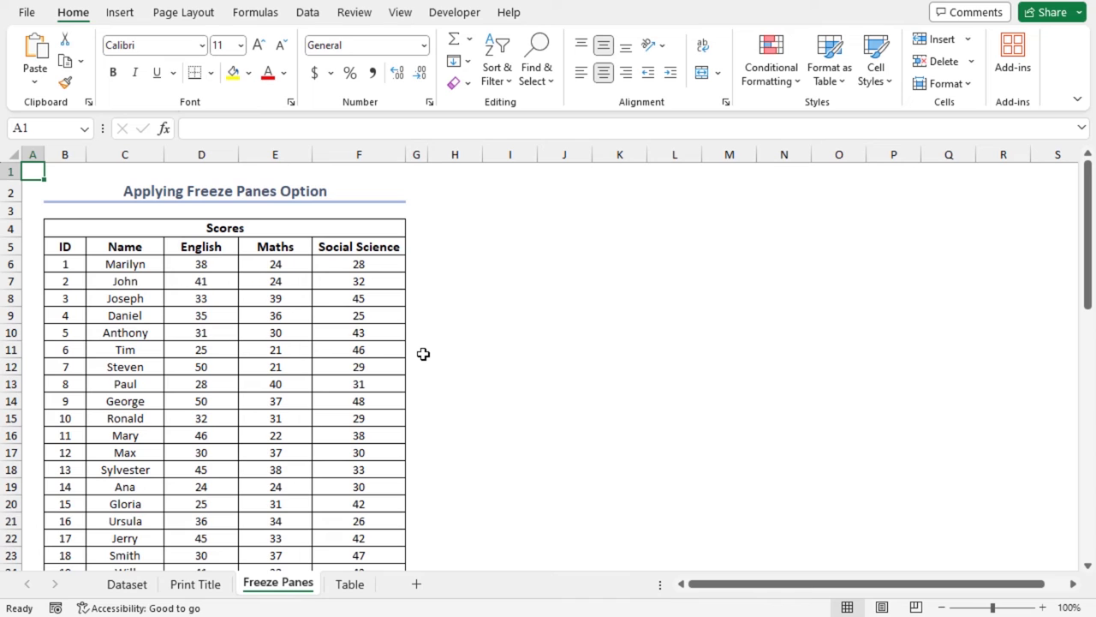
Freeze panes at cell B6 so the title and header rows 1–5 stay fixed.
left_click(60, 263)
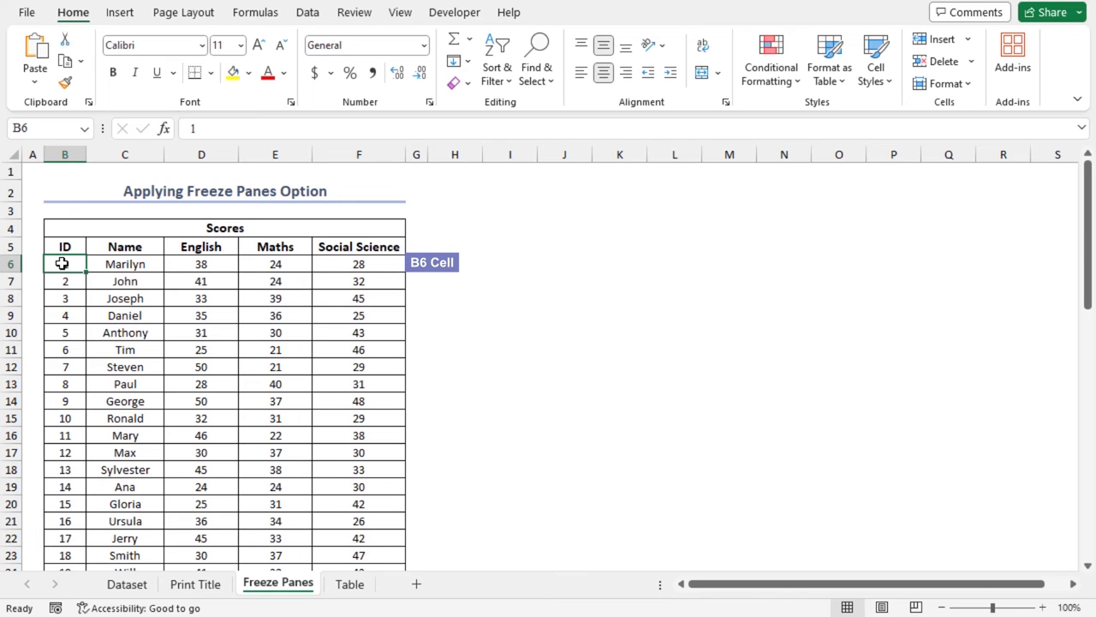
left_click(398, 14)
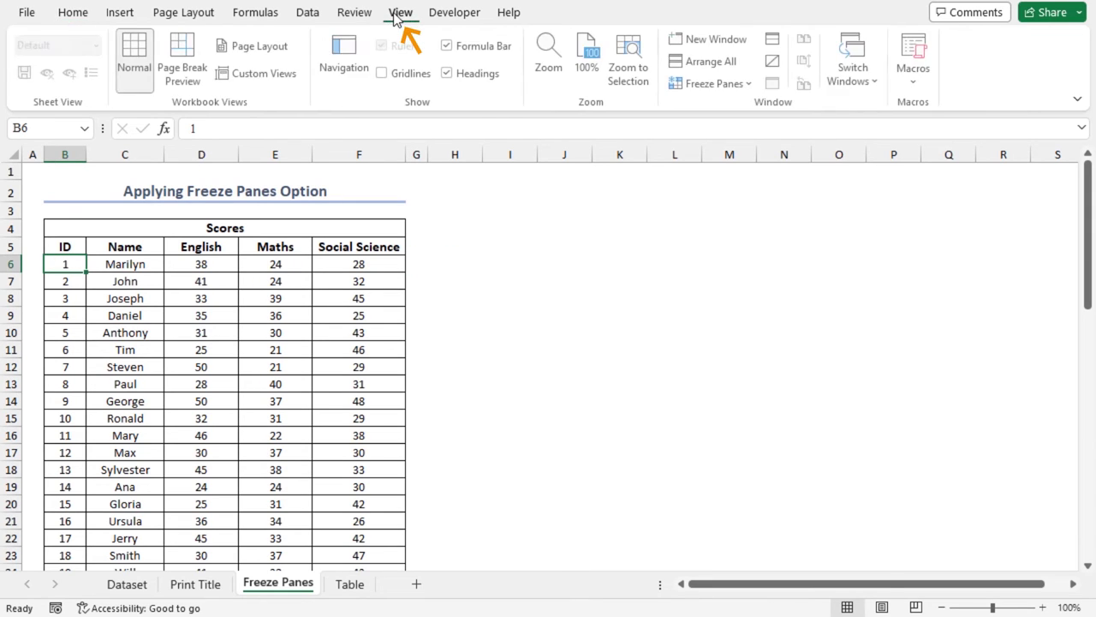
left_click(749, 86)
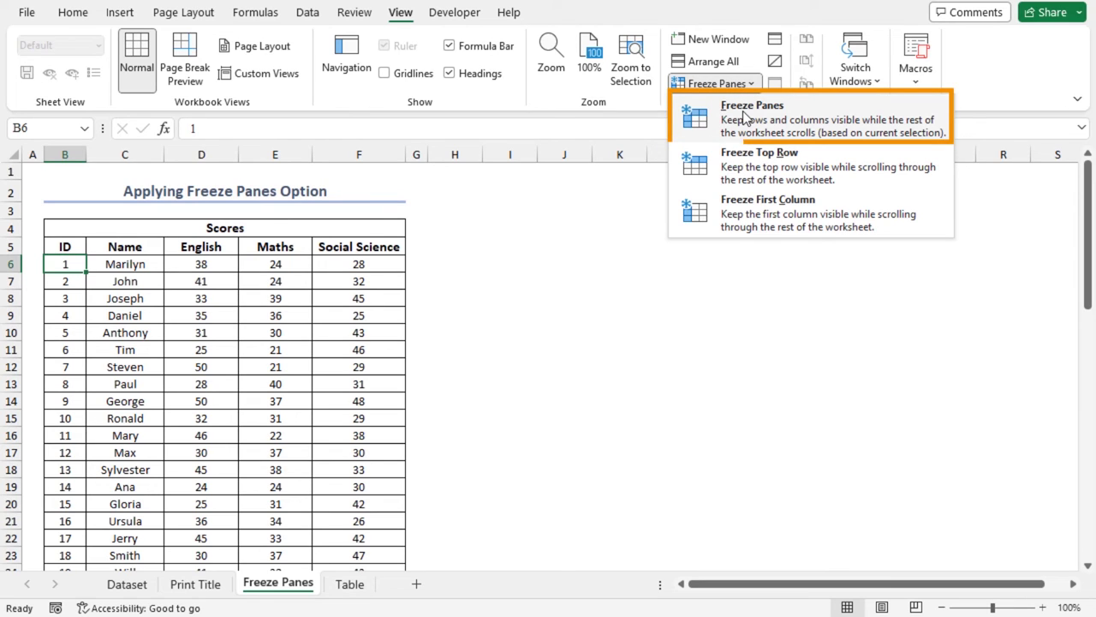
left_click(745, 118)
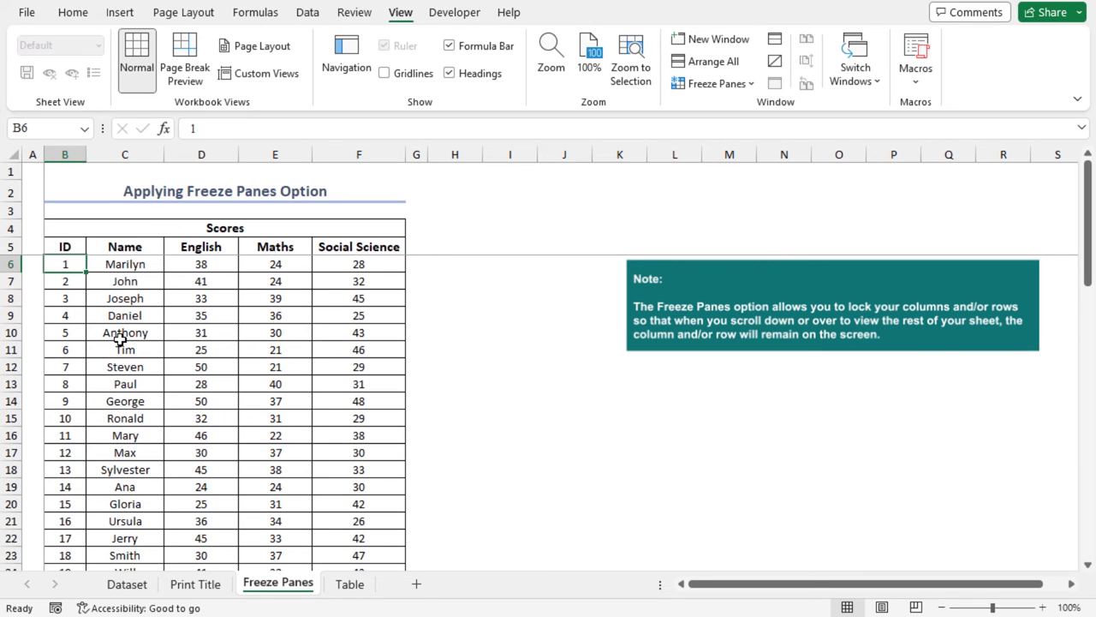
Scroll down to verify header rows 4 and 5 stay frozen, then select both rows.
scroll(120, 338, "down", 4)
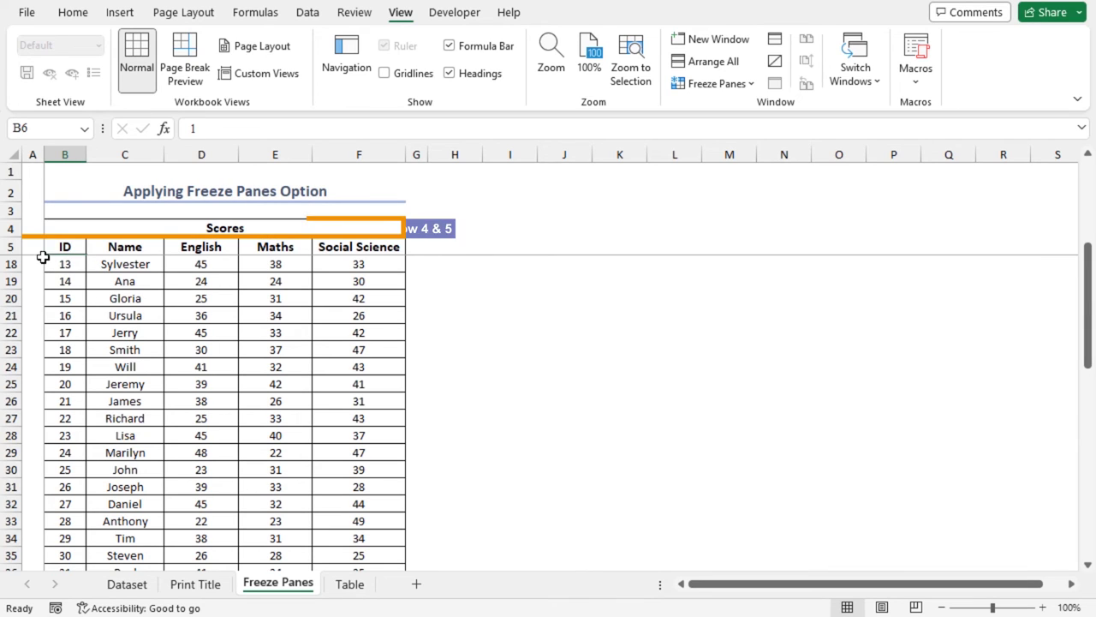
left_click(14, 228)
left_click(14, 246)
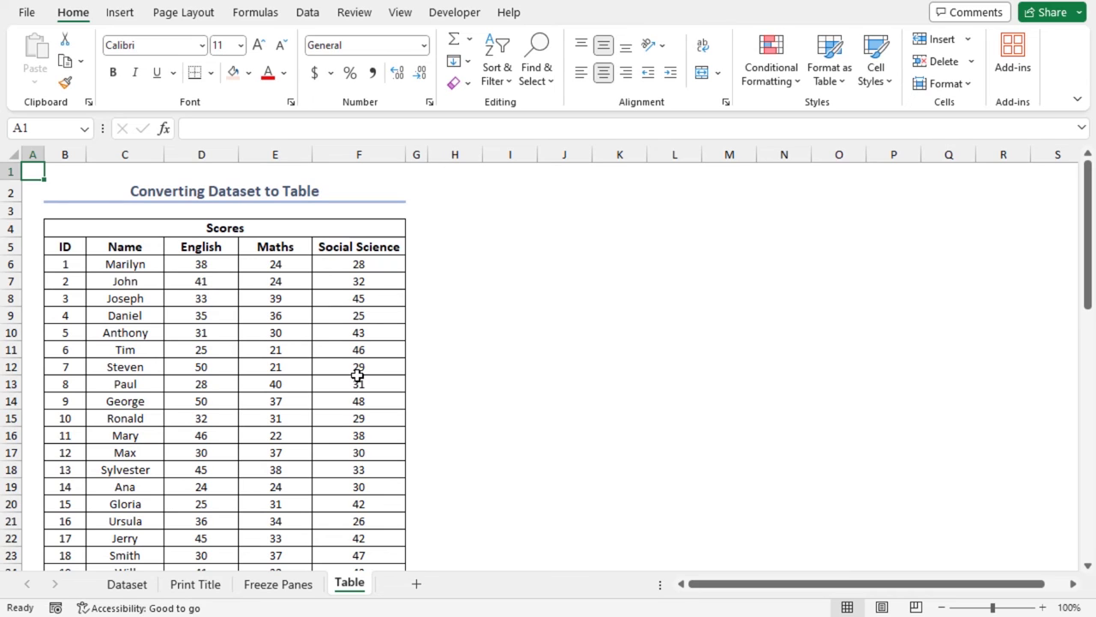
Turn range $B$5:$F$63 into a table with headers, creating the blue banded Table1.
left_click(124, 285)
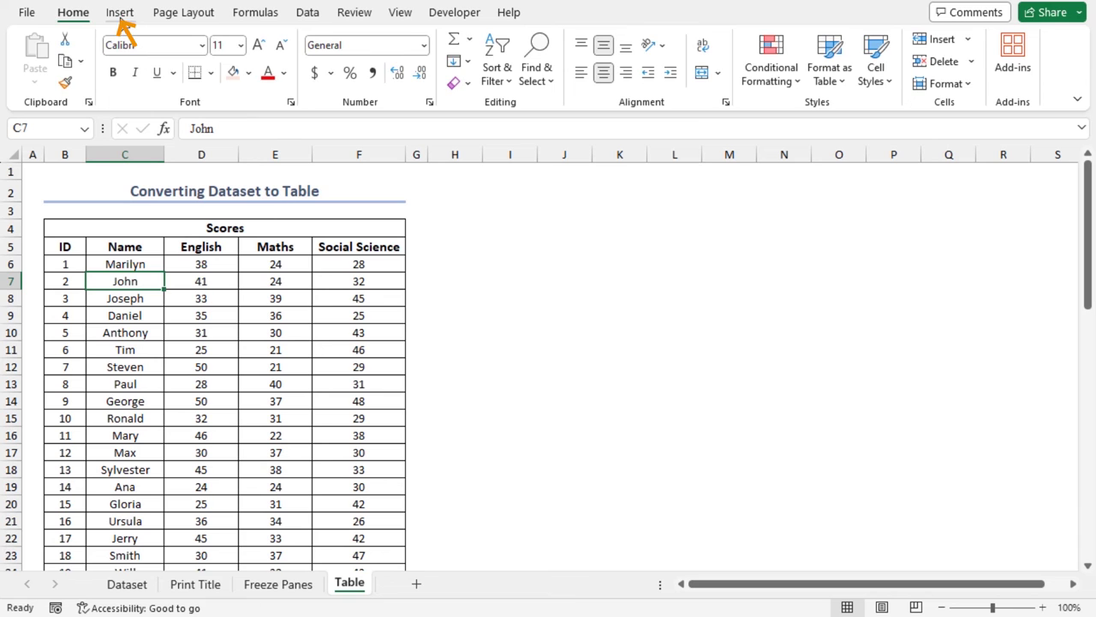
left_click(120, 13)
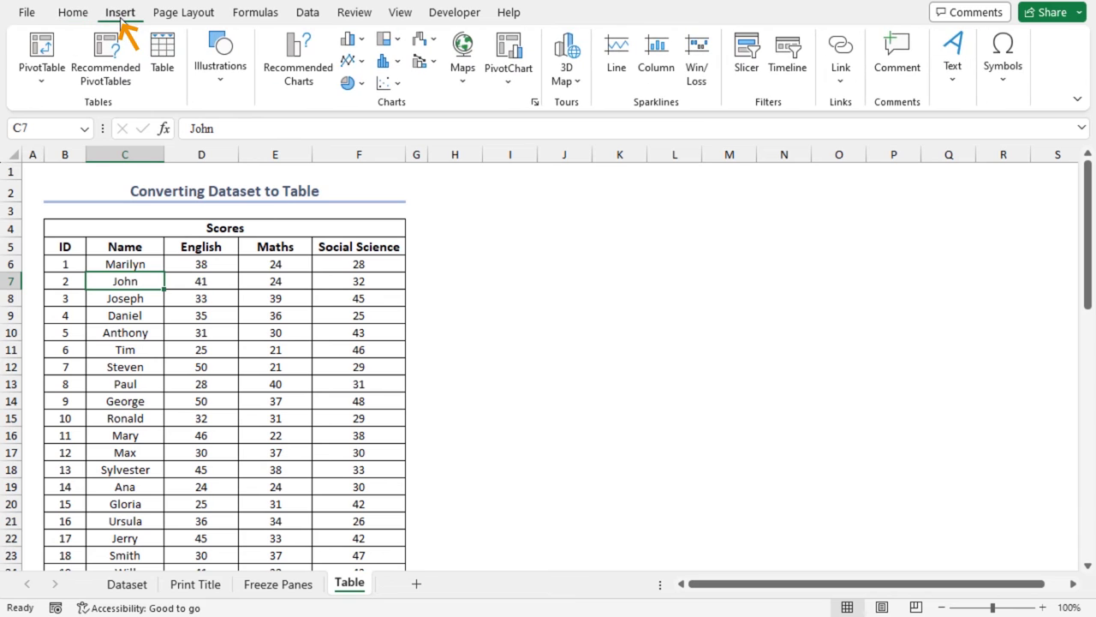
left_click(162, 67)
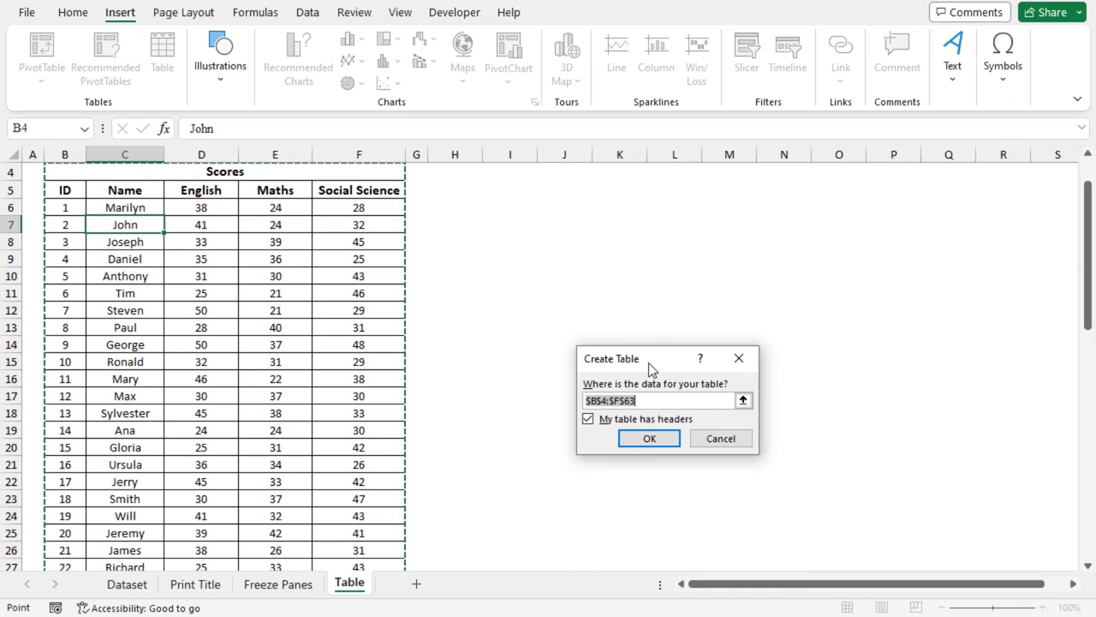
left_click_drag(648, 362, 568, 274)
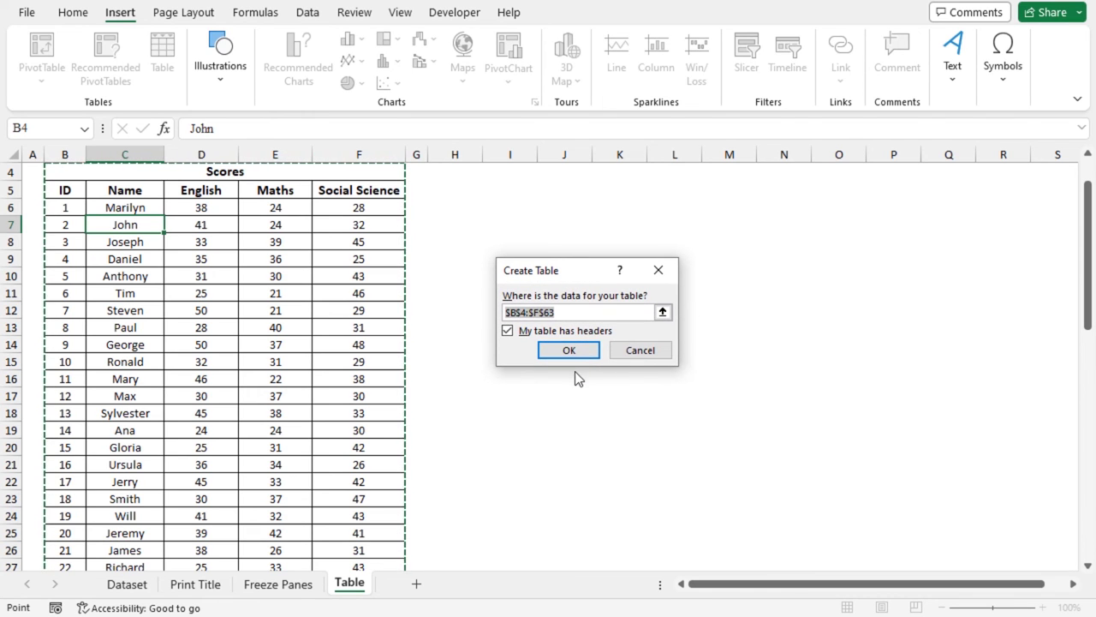
left_click_drag(505, 312, 555, 312)
left_click(525, 313)
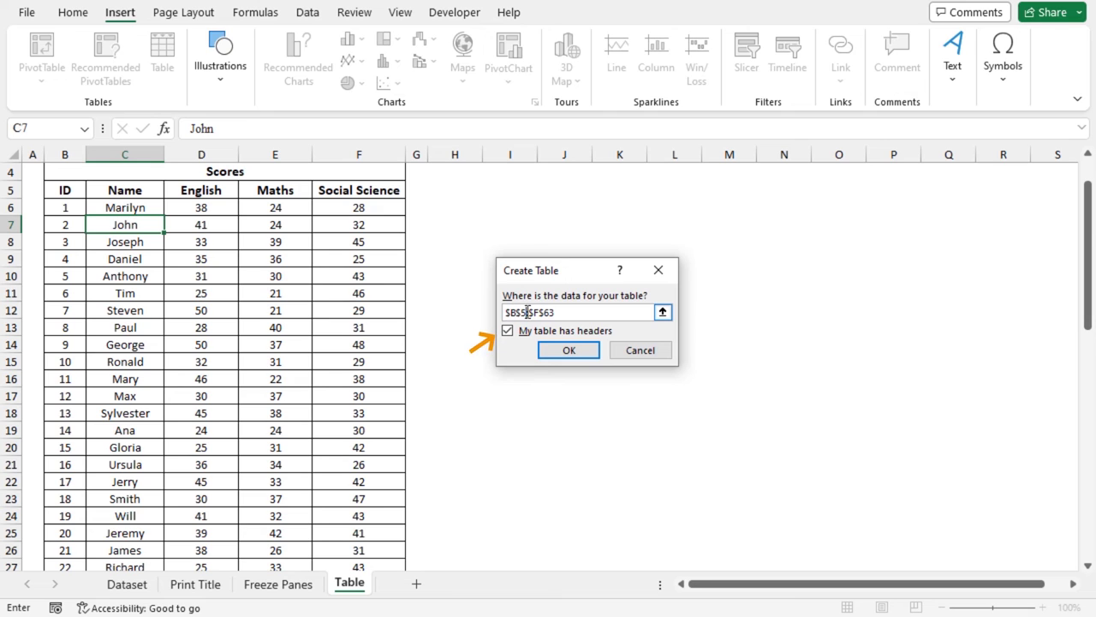
left_click(565, 352)
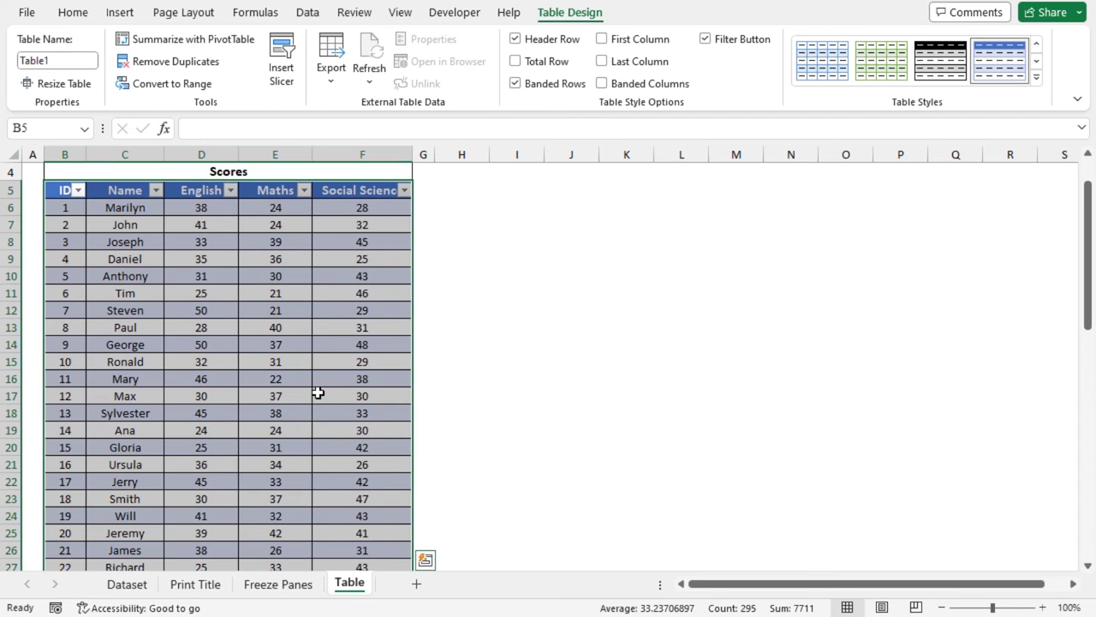
Give the merged Scores cell B4 a blue fill and white font colour.
scroll(191, 411, "up", 1)
scroll(191, 411, "up", 1)
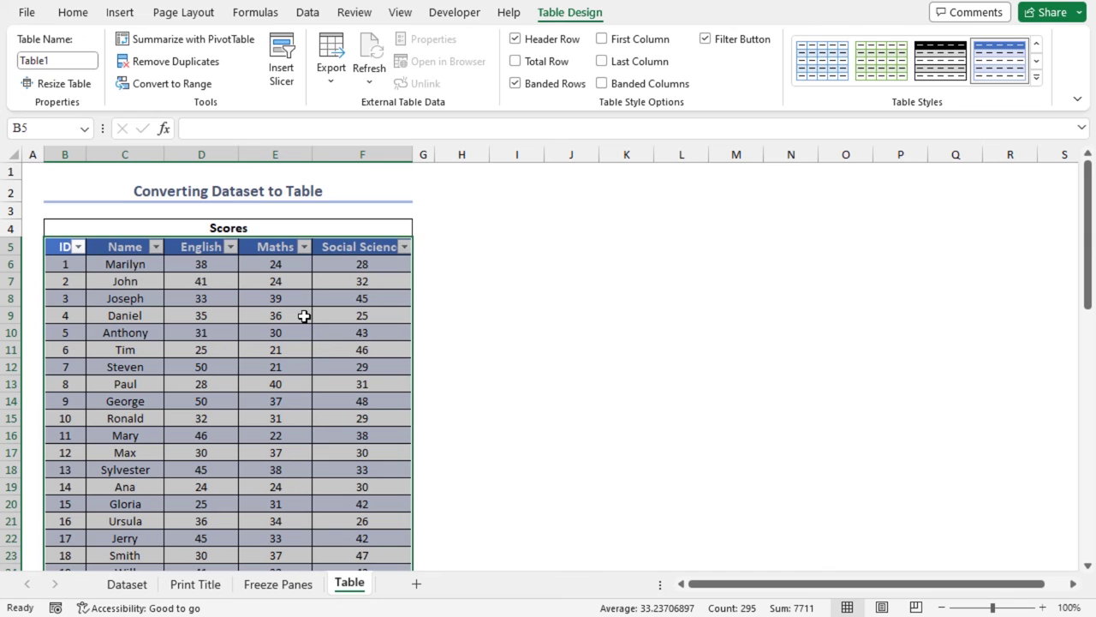
left_click(96, 229)
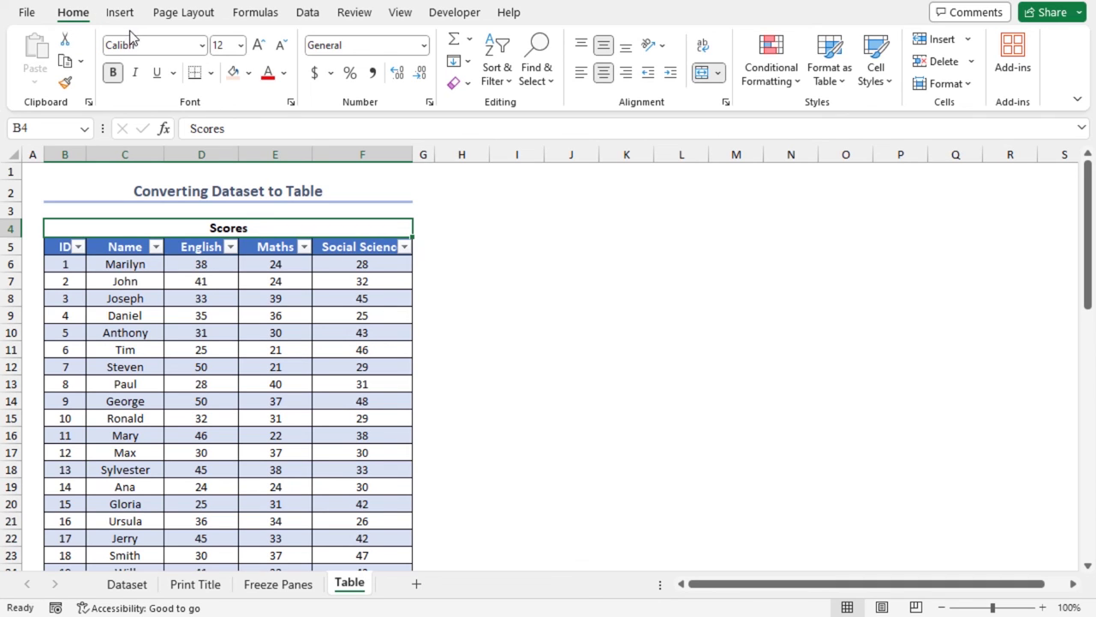
left_click(249, 73)
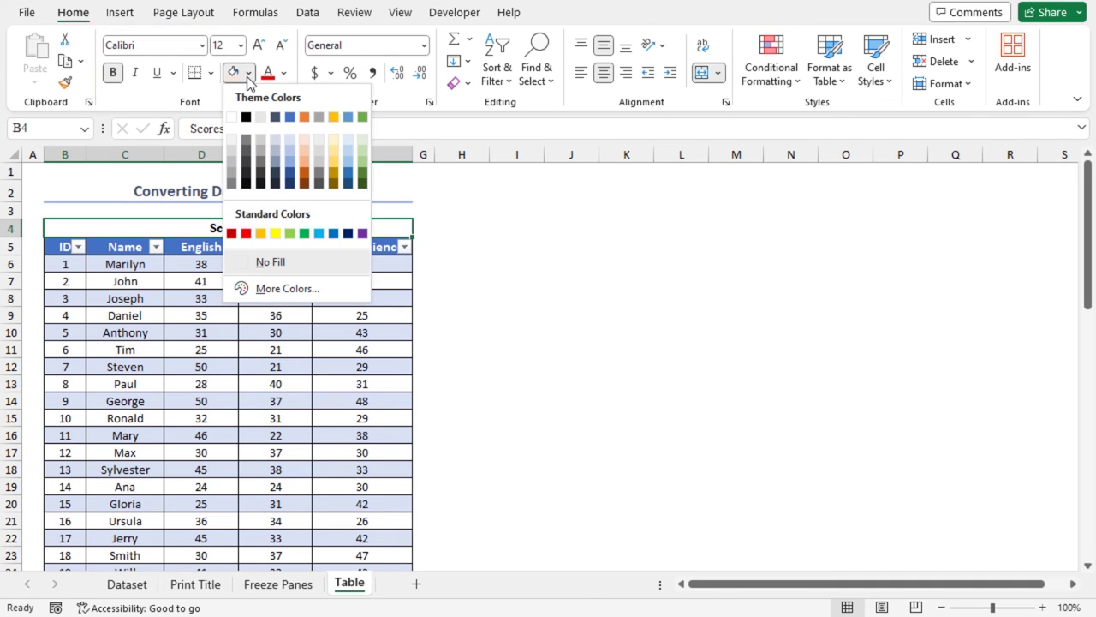
left_click(291, 143)
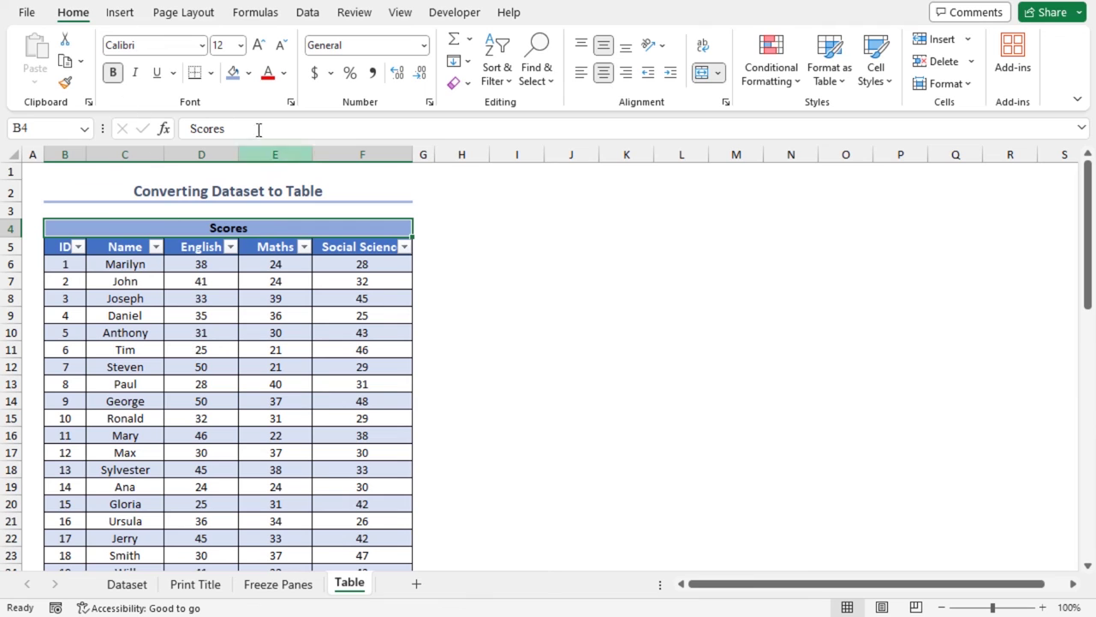
left_click(283, 72)
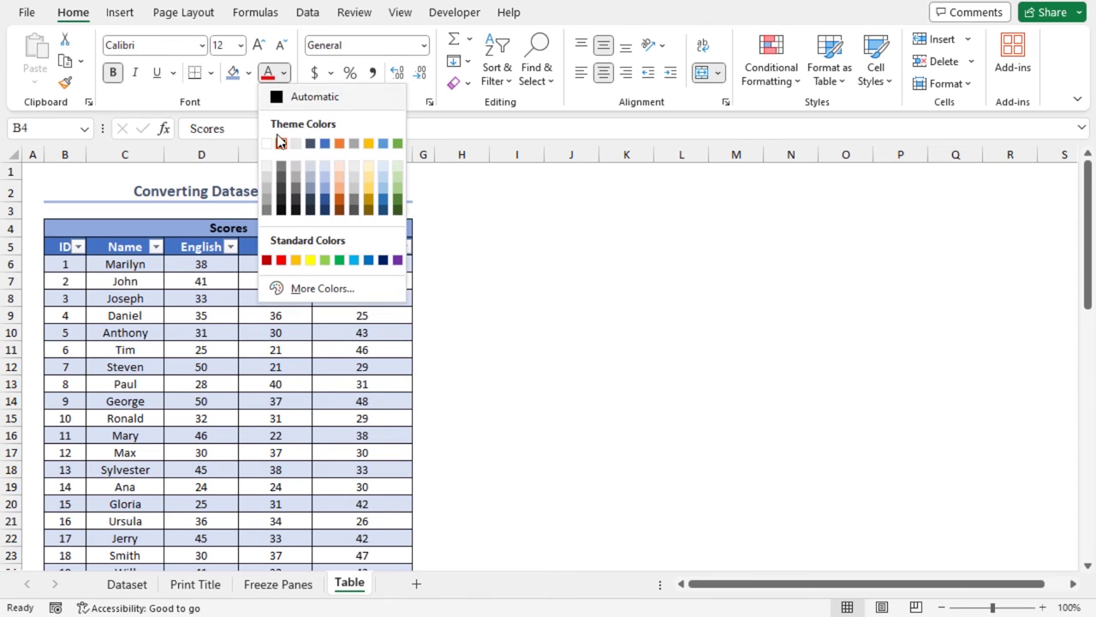
left_click(266, 143)
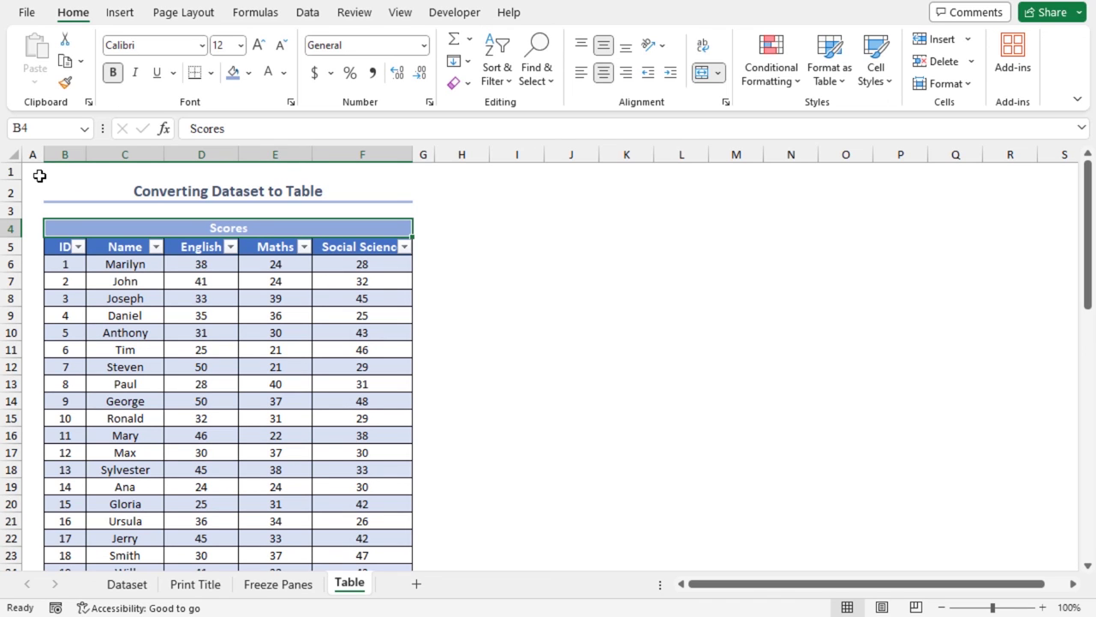
scroll(108, 211, "down", 1)
Select D12 in Table1 and scroll down until ID, Name, English, Maths headings replace column letters.
left_click(169, 316)
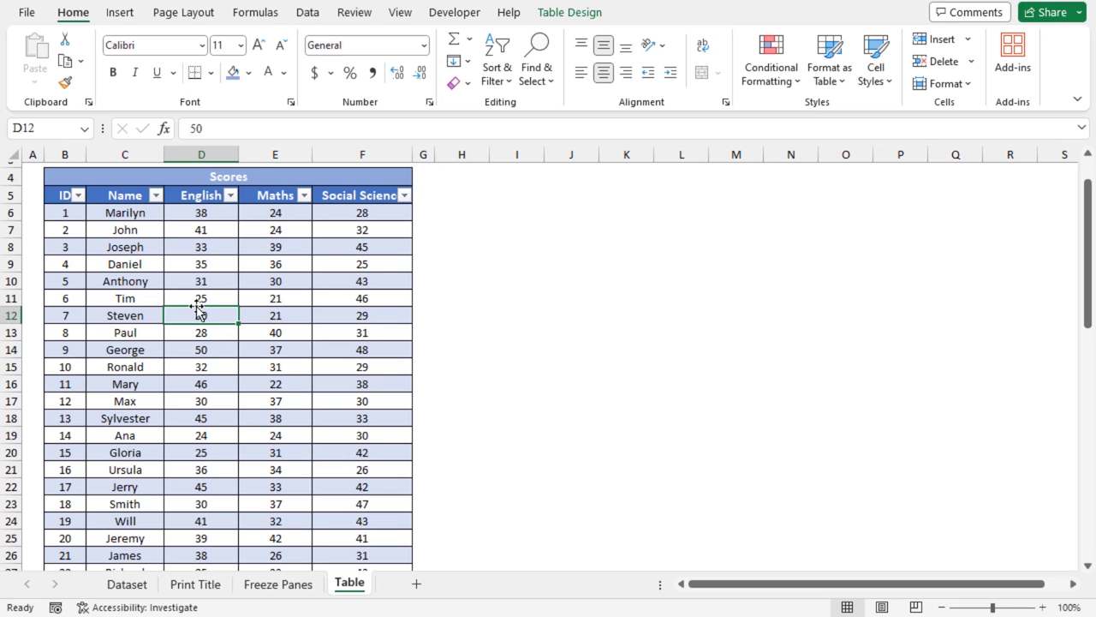
scroll(199, 311, "down", 2)
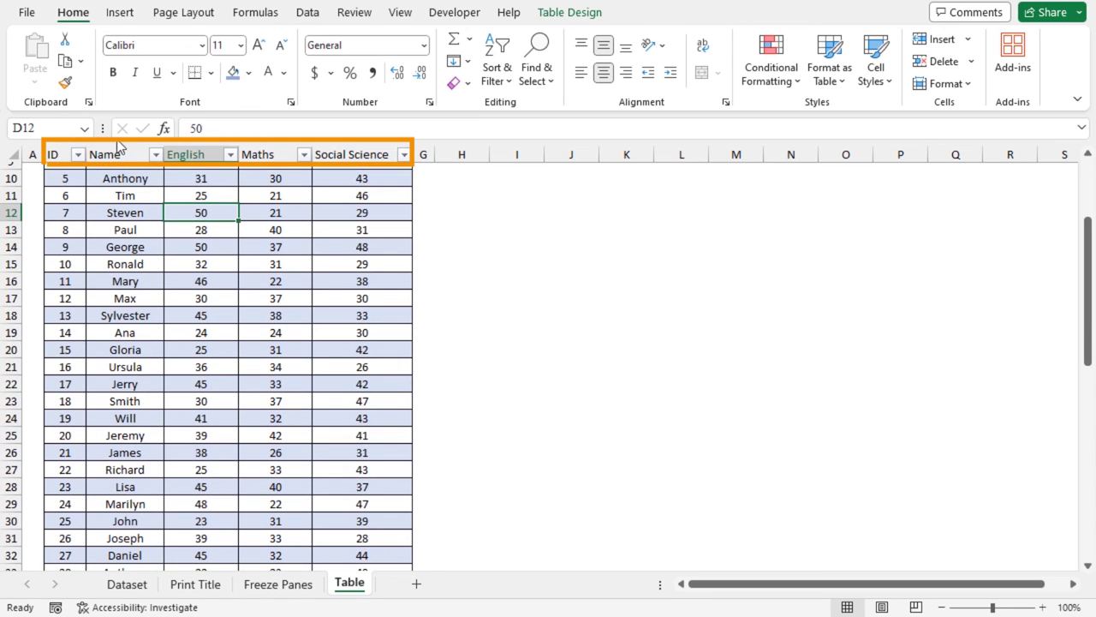